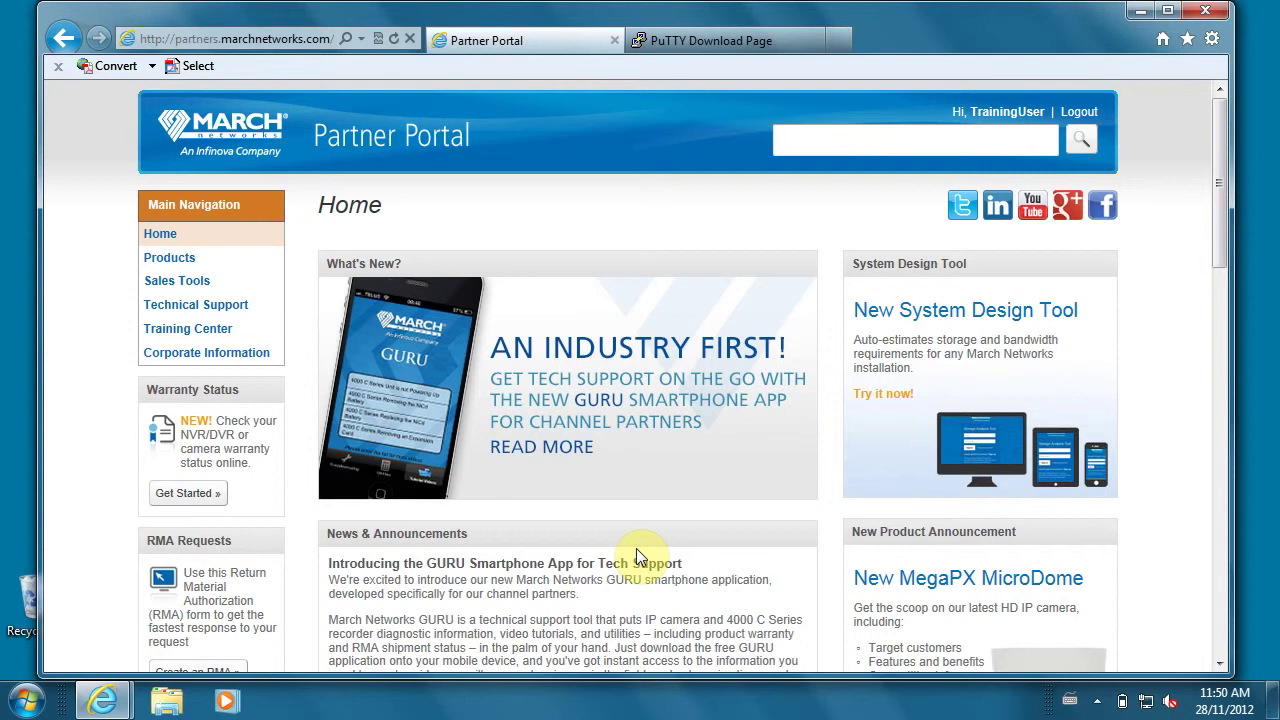
Open the R5 Fixed Devices software downloads in the partner portal's Technical Support section
{"action": "left_click", "coordinate": [609, 368]}
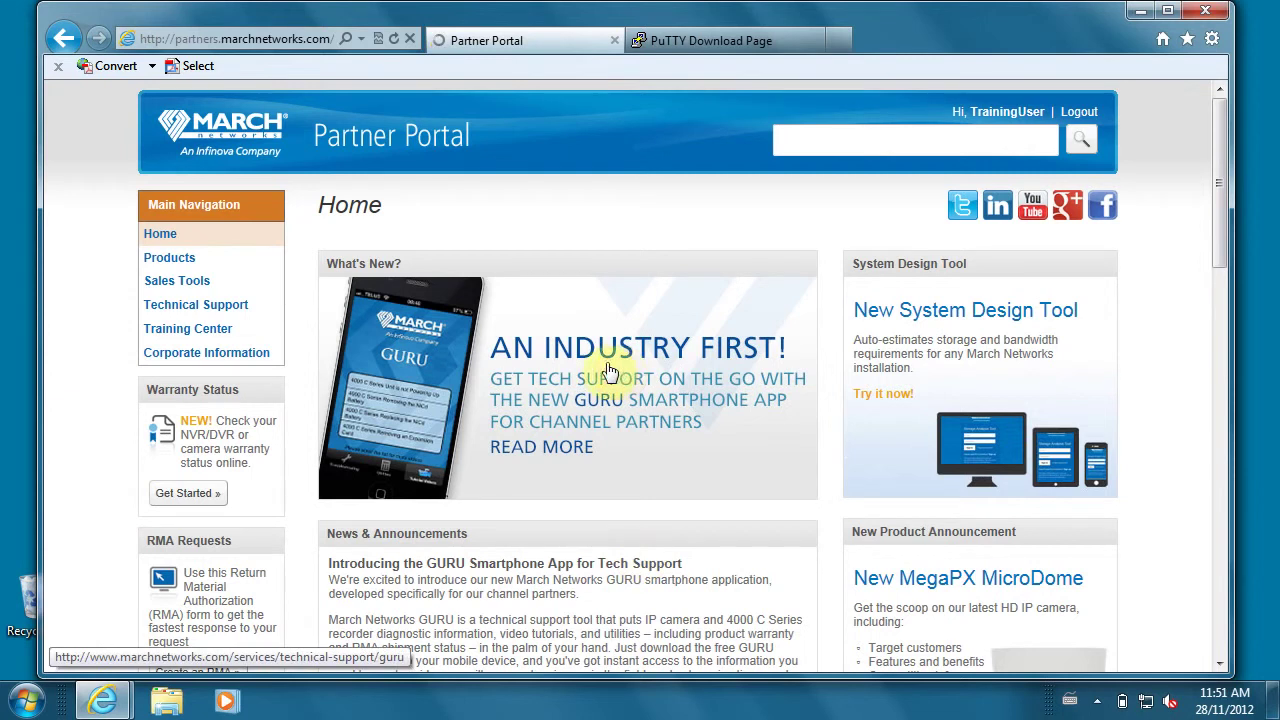
{"action": "left_click", "coordinate": [215, 305]}
{"action": "scroll", "coordinate": [450, 316], "scroll_direction": "down", "scroll_amount": 2}
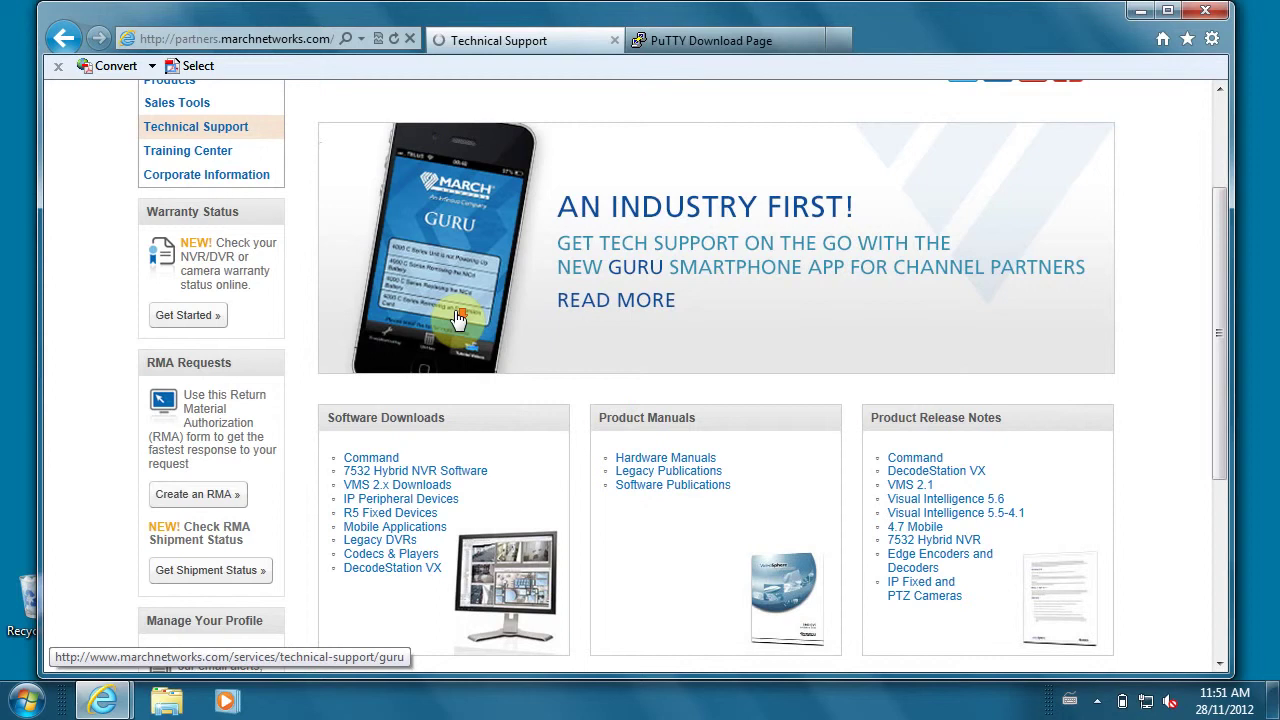
{"action": "scroll", "coordinate": [459, 318], "scroll_direction": "down", "scroll_amount": 2}
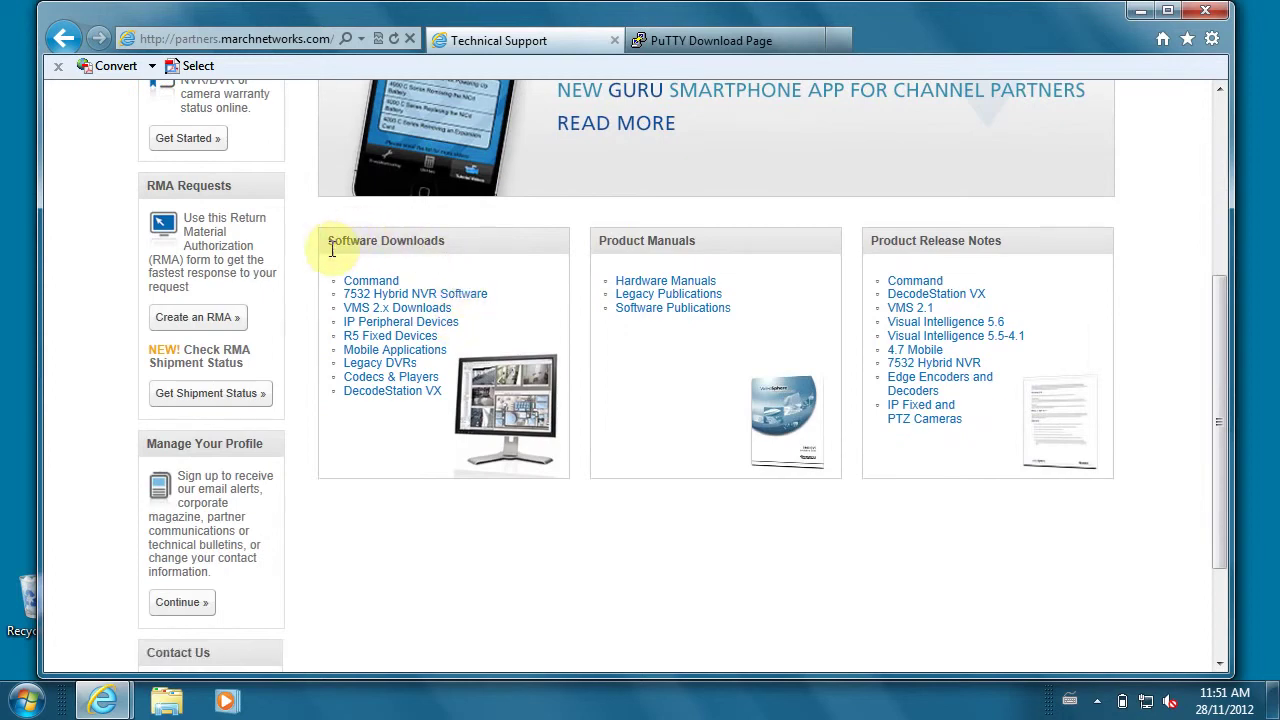
{"action": "left_click", "coordinate": [379, 339]}
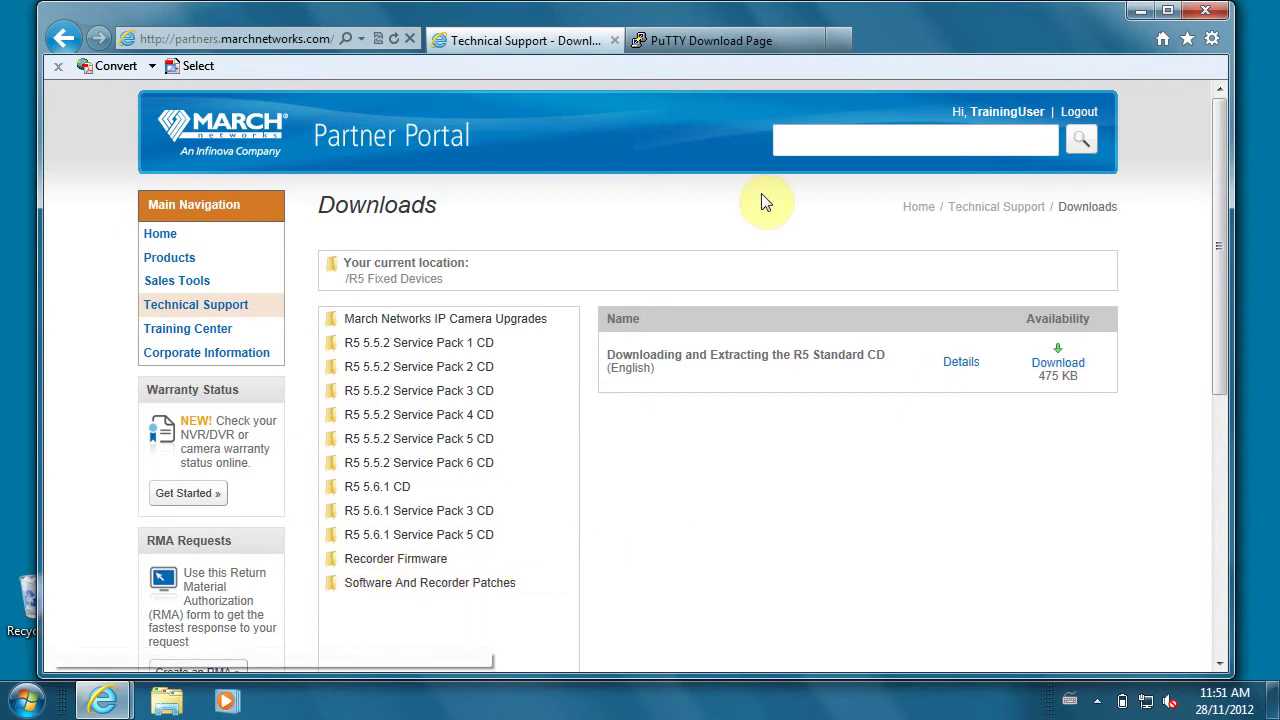
Open the 26898 archive in the Downloads folder, view the contents of its StandardCD folder, and close the archive and folder windows
{"action": "left_click", "coordinate": [26, 700]}
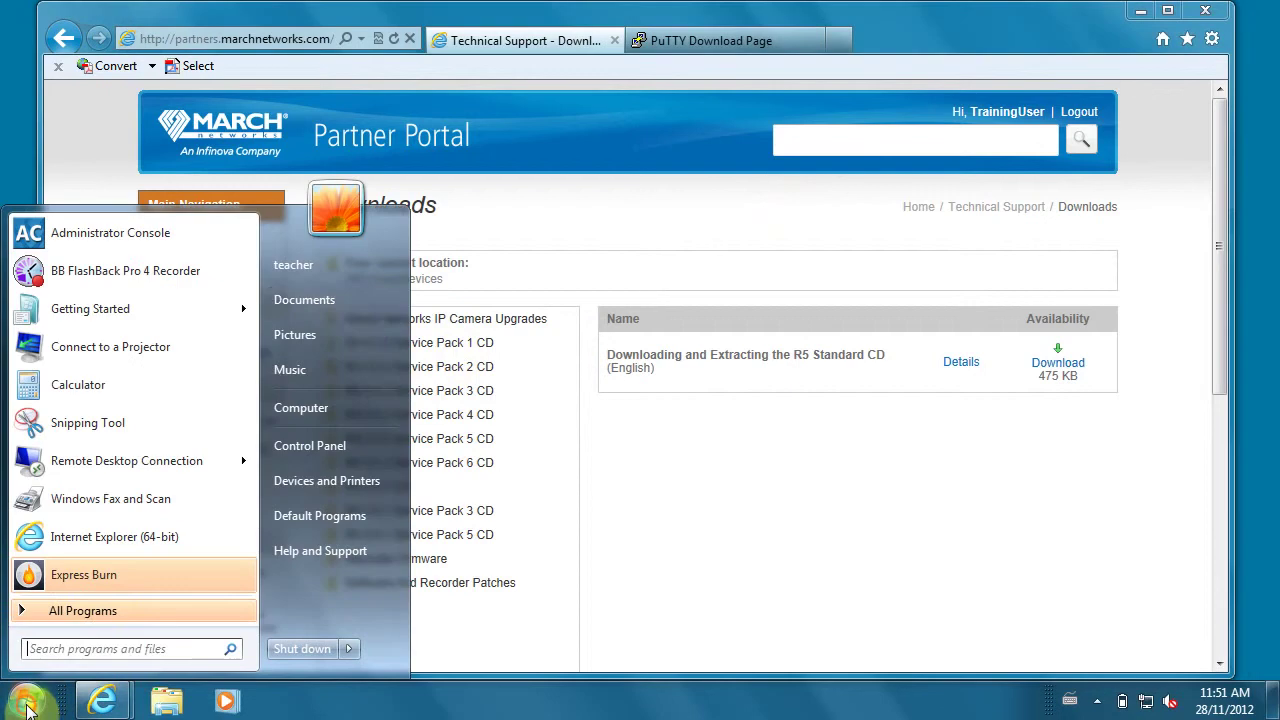
{"action": "left_click", "coordinate": [330, 300]}
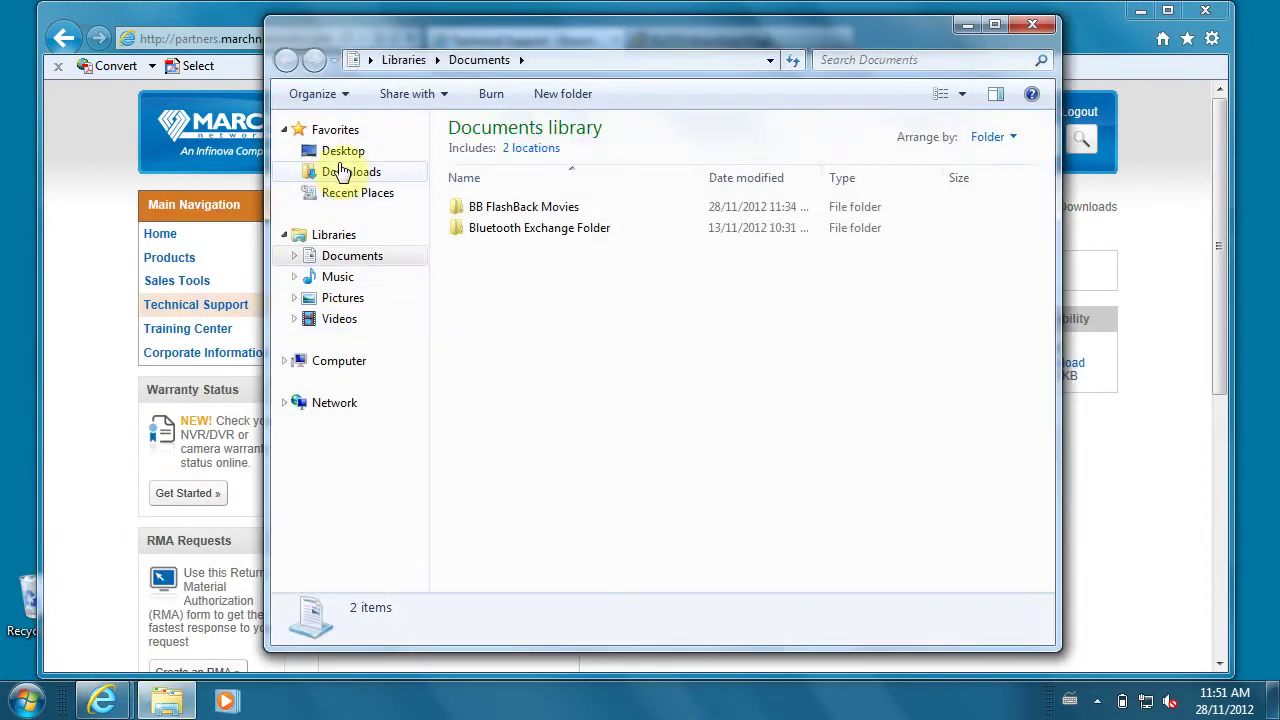
{"action": "left_click", "coordinate": [343, 173]}
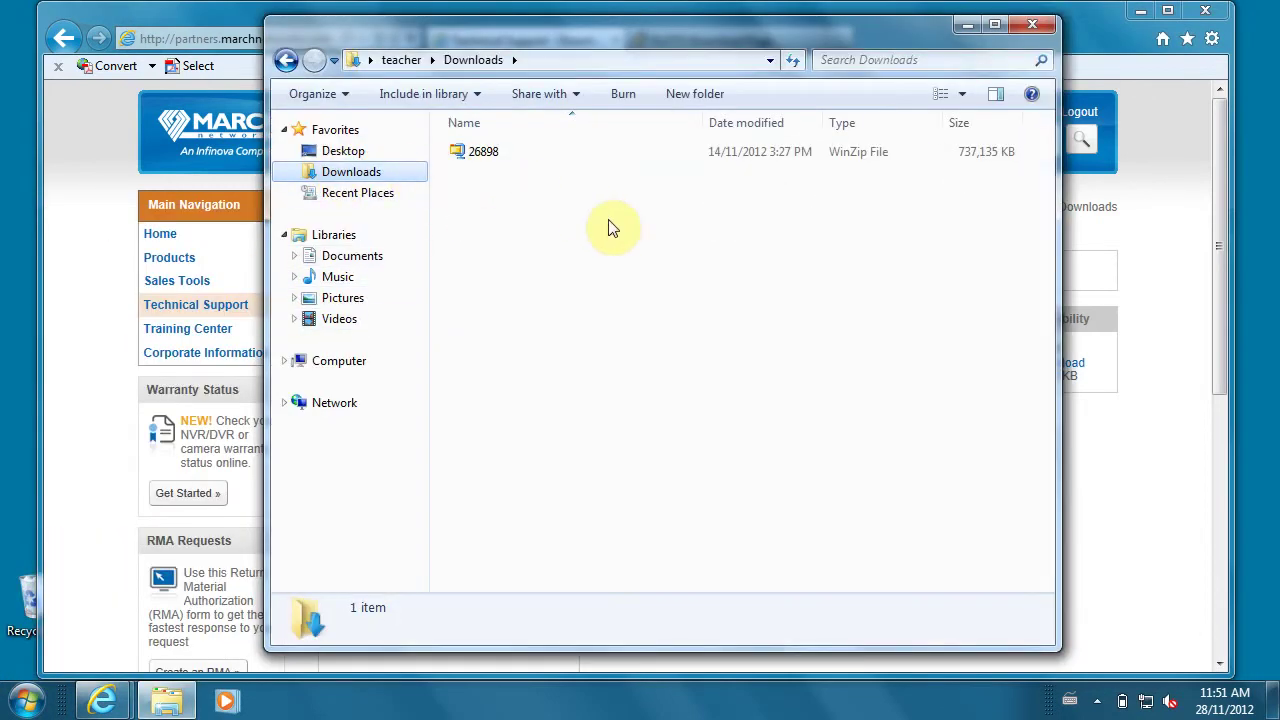
{"action": "double_click", "coordinate": [517, 151]}
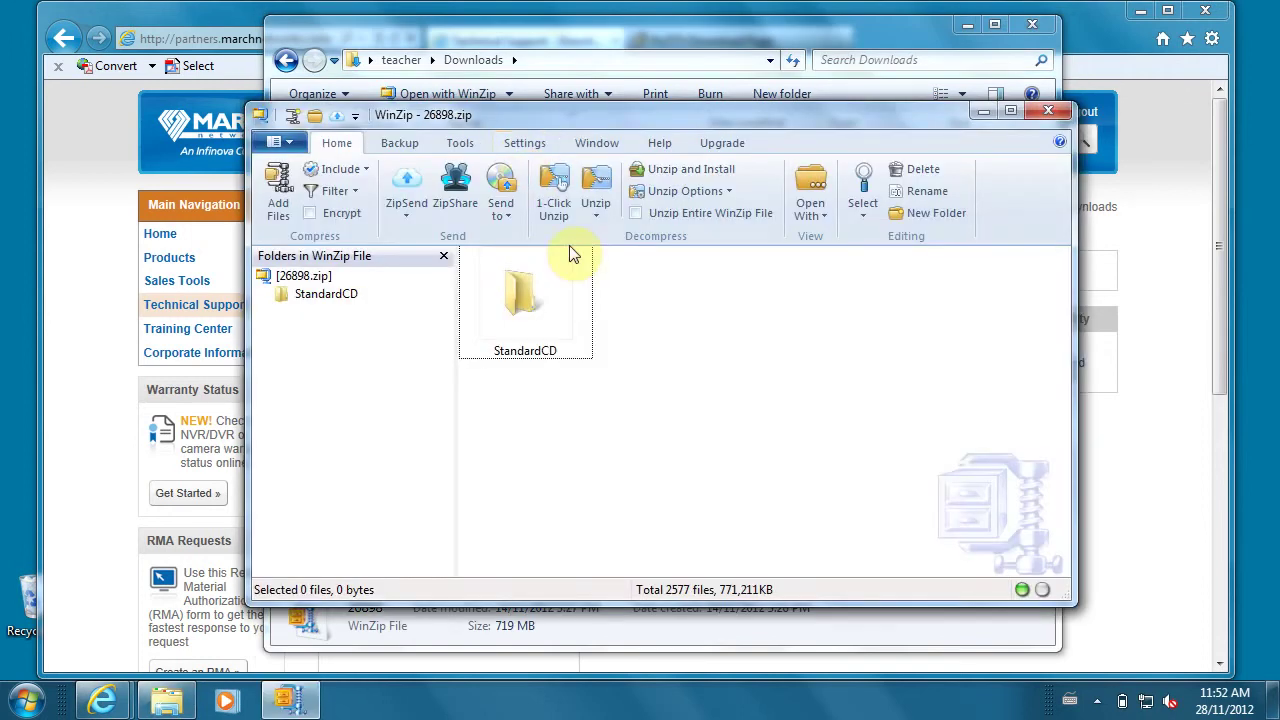
{"action": "double_click", "coordinate": [530, 315]}
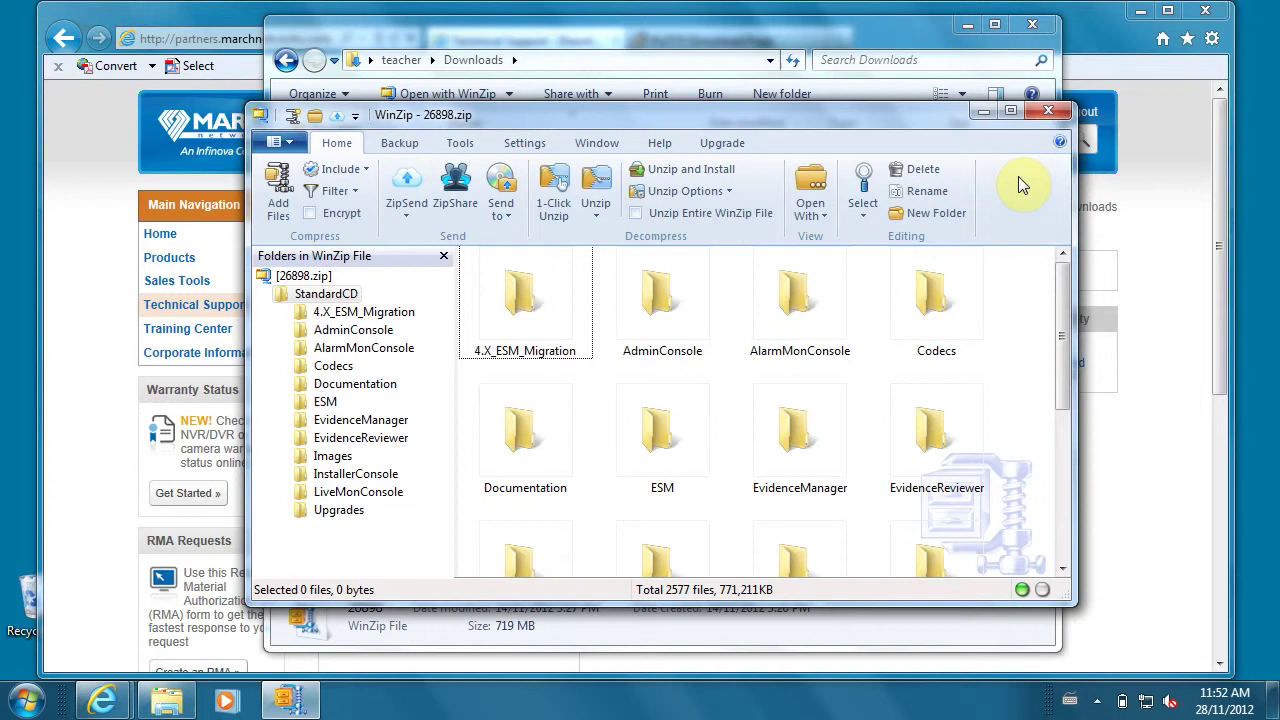
{"action": "left_click", "coordinate": [1048, 110]}
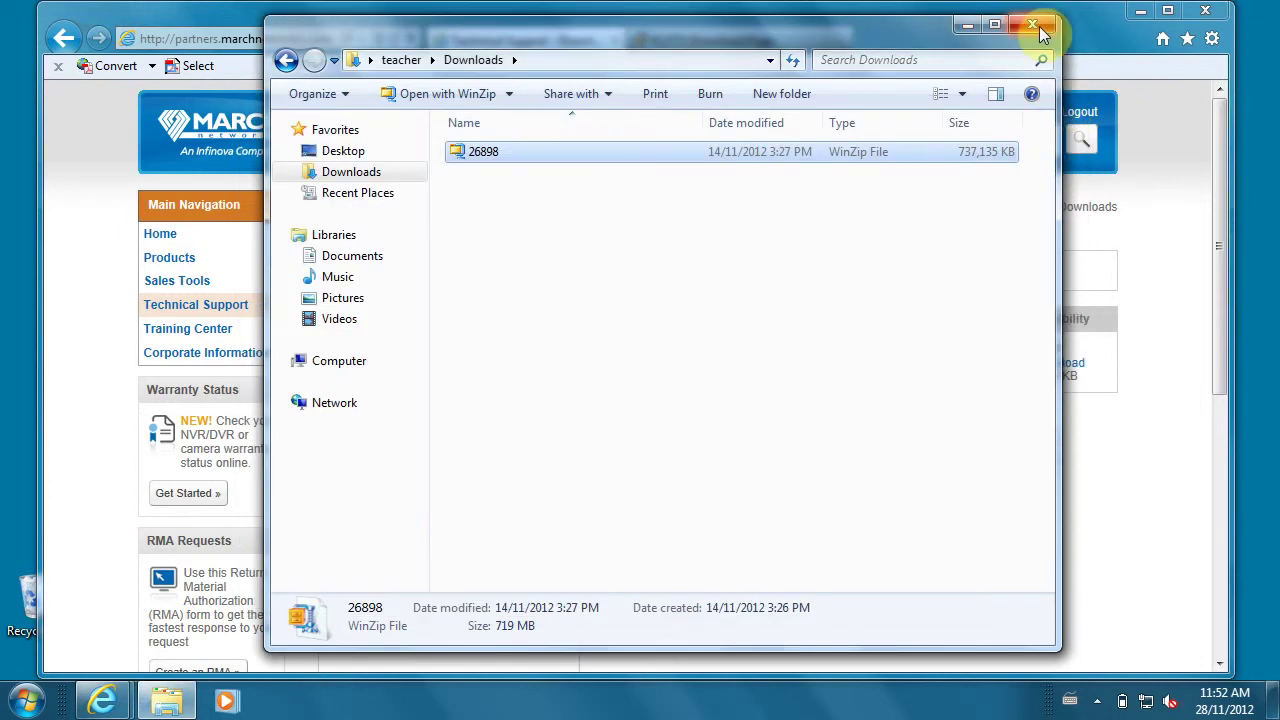
{"action": "left_click", "coordinate": [1033, 25]}
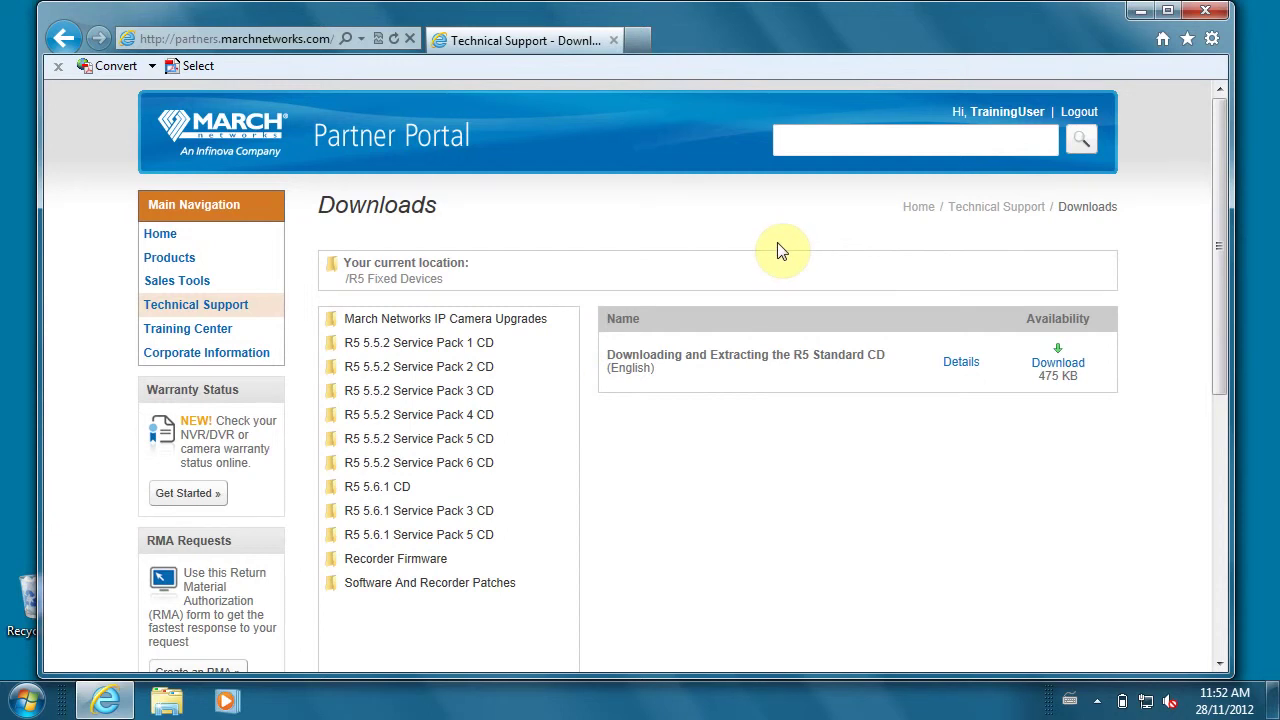
Search the web for "putty" in a new browser tab and open the download page of the free telnet/ssh client site
{"action": "left_click", "coordinate": [636, 39]}
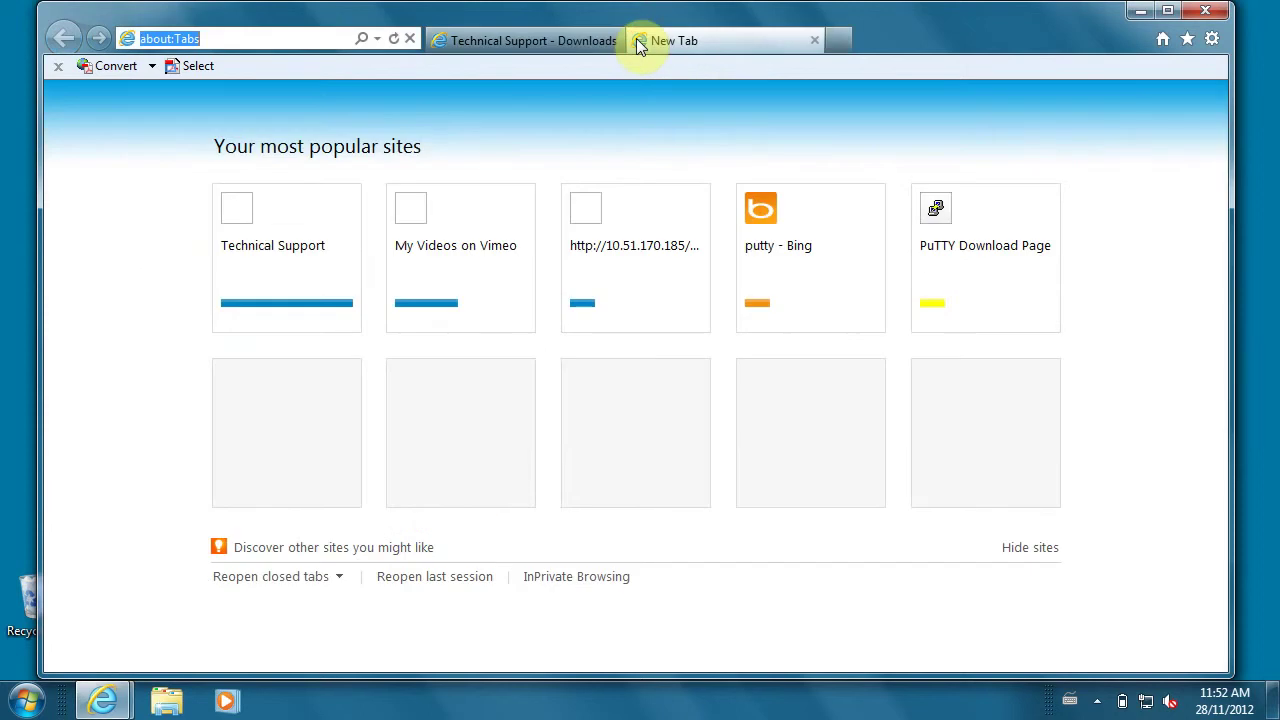
{"action": "type", "text": "putty"}
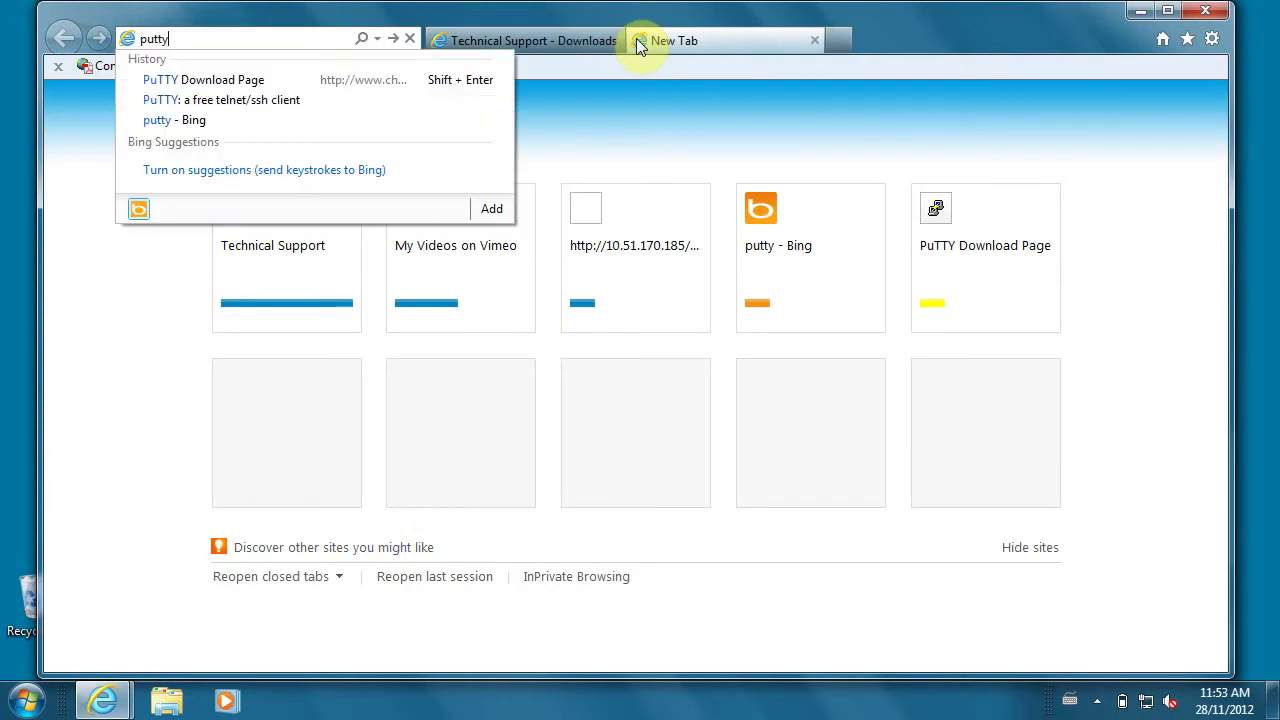
{"action": "key", "text": "Return"}
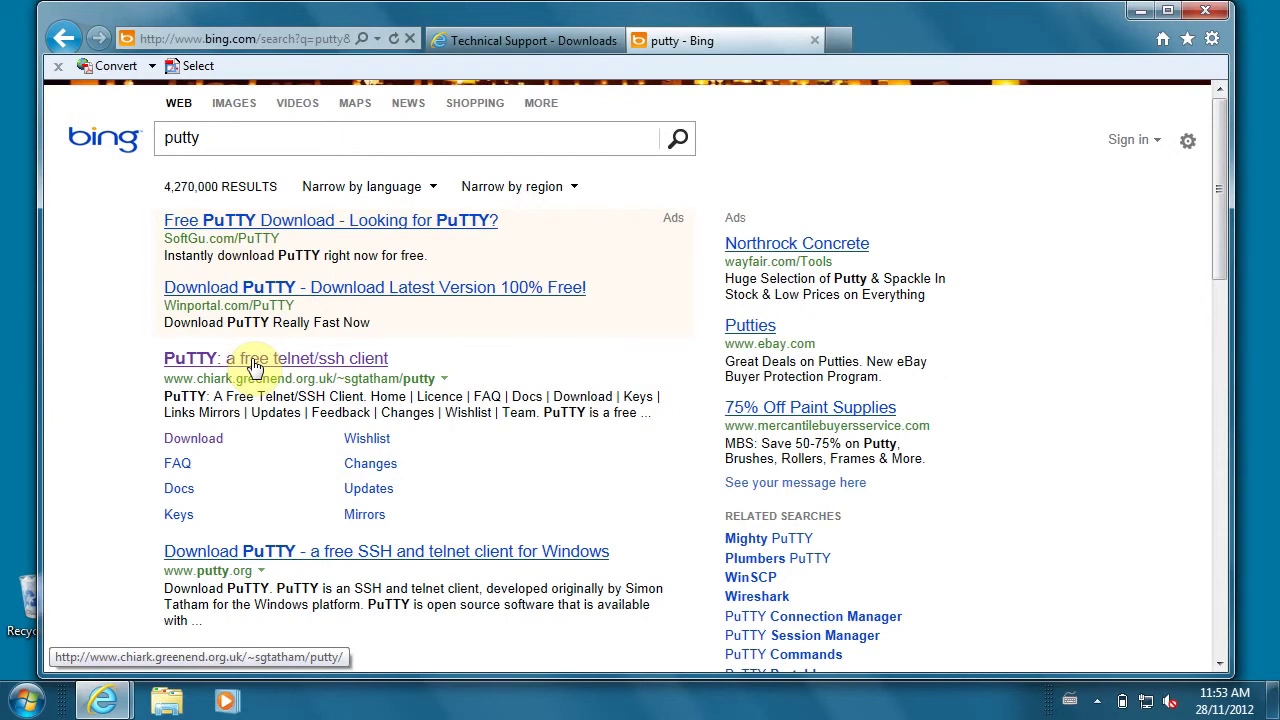
{"action": "left_click", "coordinate": [255, 364]}
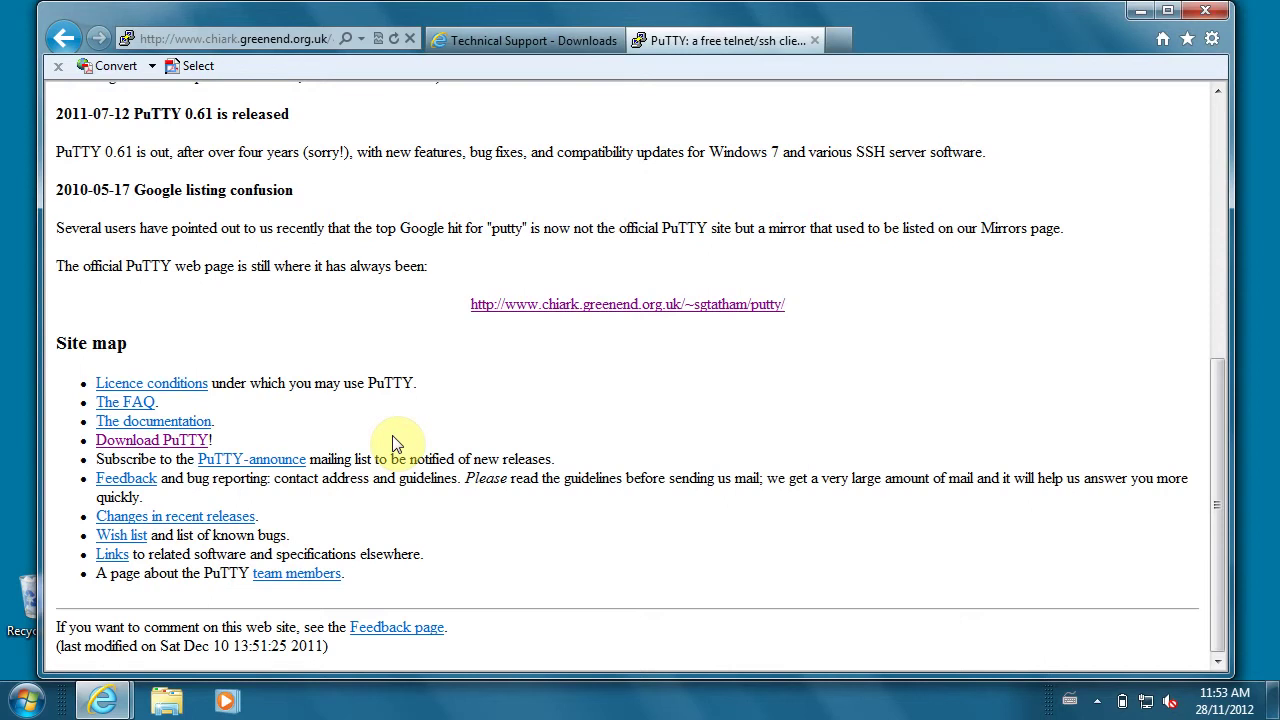
{"action": "left_click", "coordinate": [194, 442]}
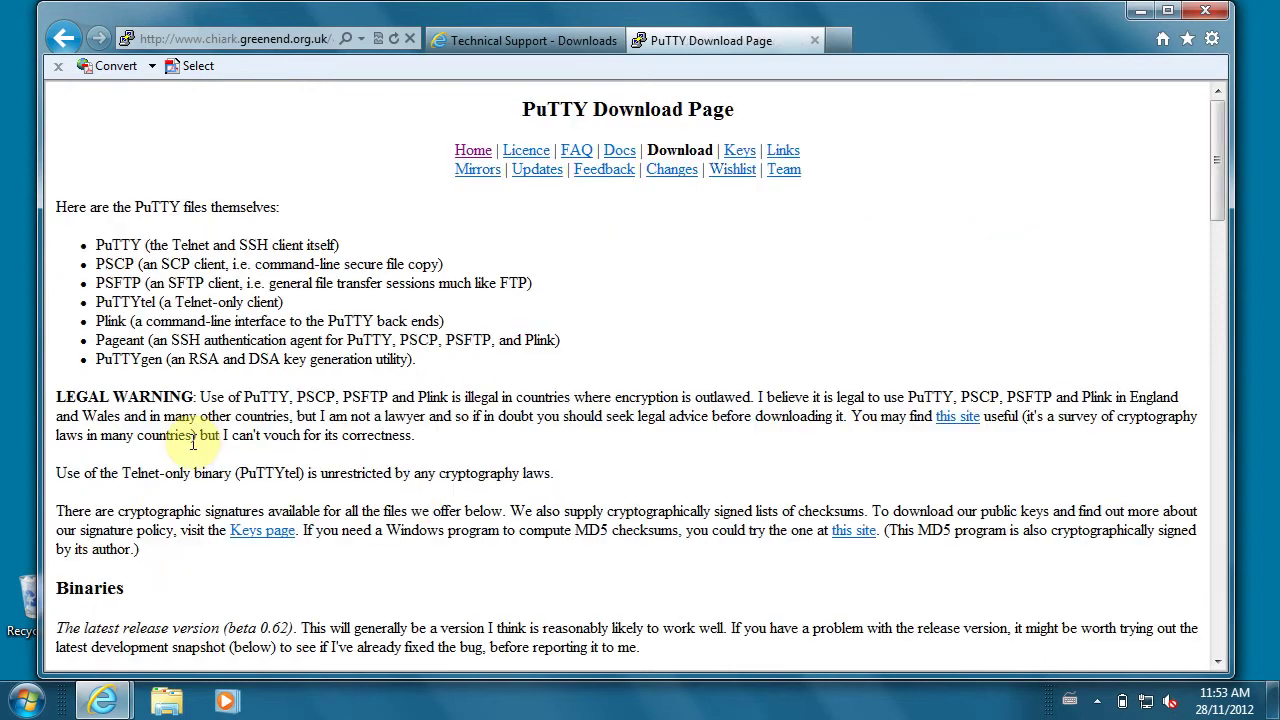
Download and save putty.exe for Windows on Intel x86, then check the browser's download list and close it
{"action": "scroll", "coordinate": [517, 366], "scroll_direction": "down", "scroll_amount": 5}
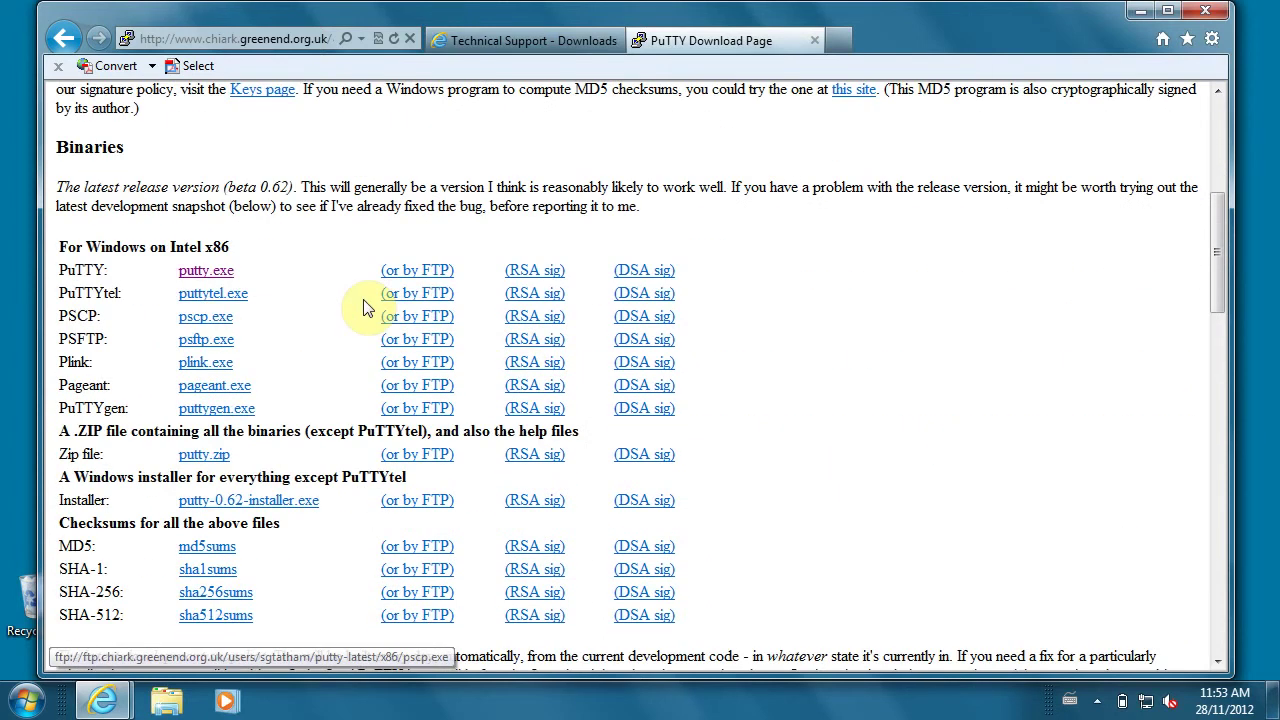
{"action": "left_click", "coordinate": [210, 274]}
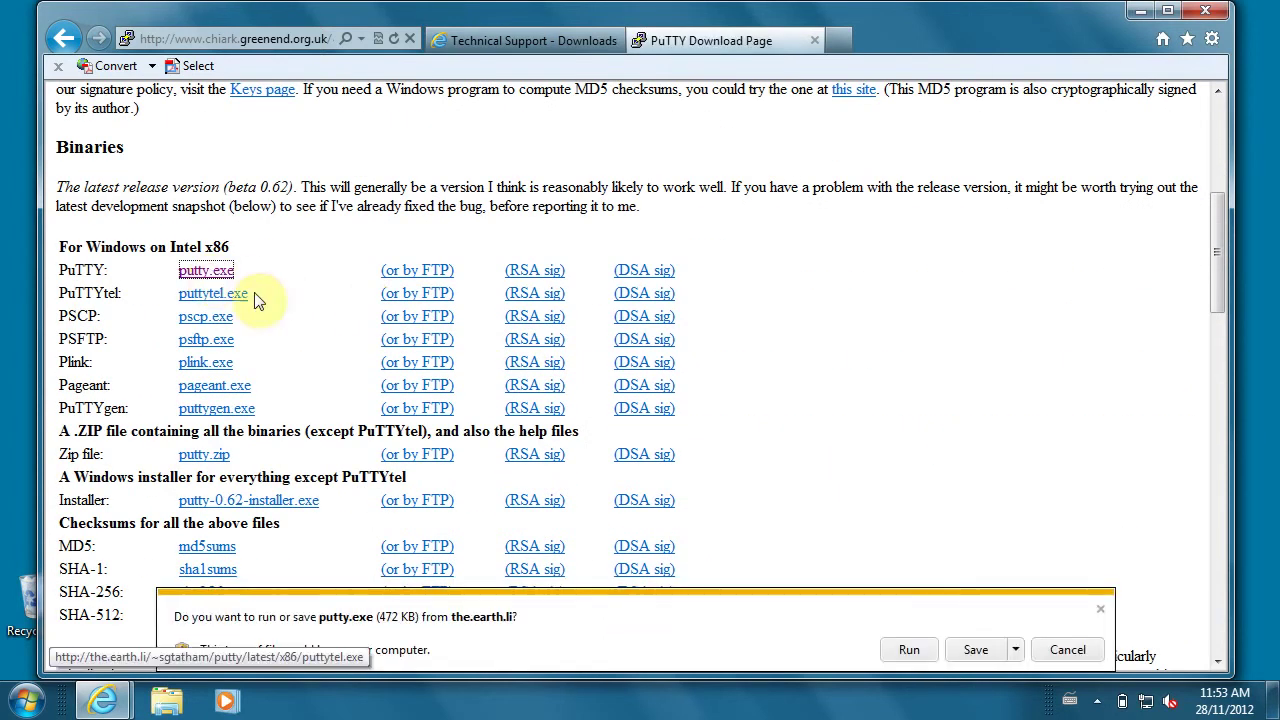
{"action": "left_click", "coordinate": [981, 652]}
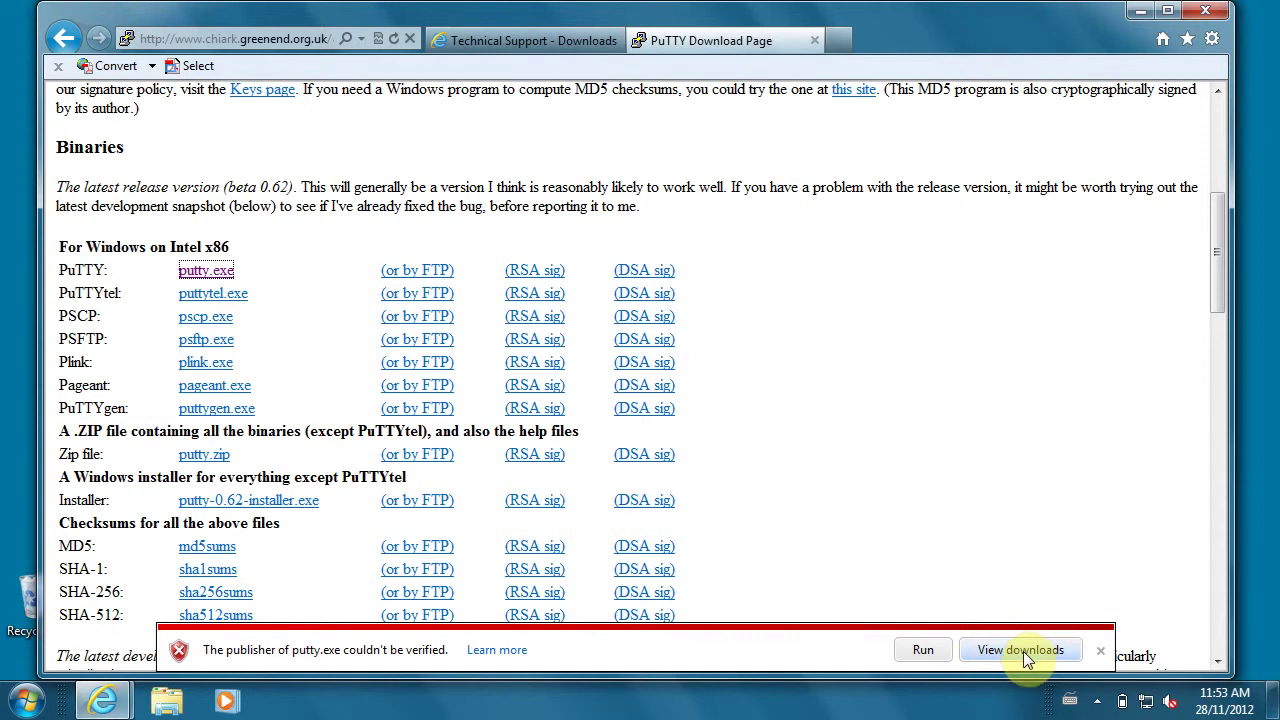
{"action": "left_click", "coordinate": [1024, 651]}
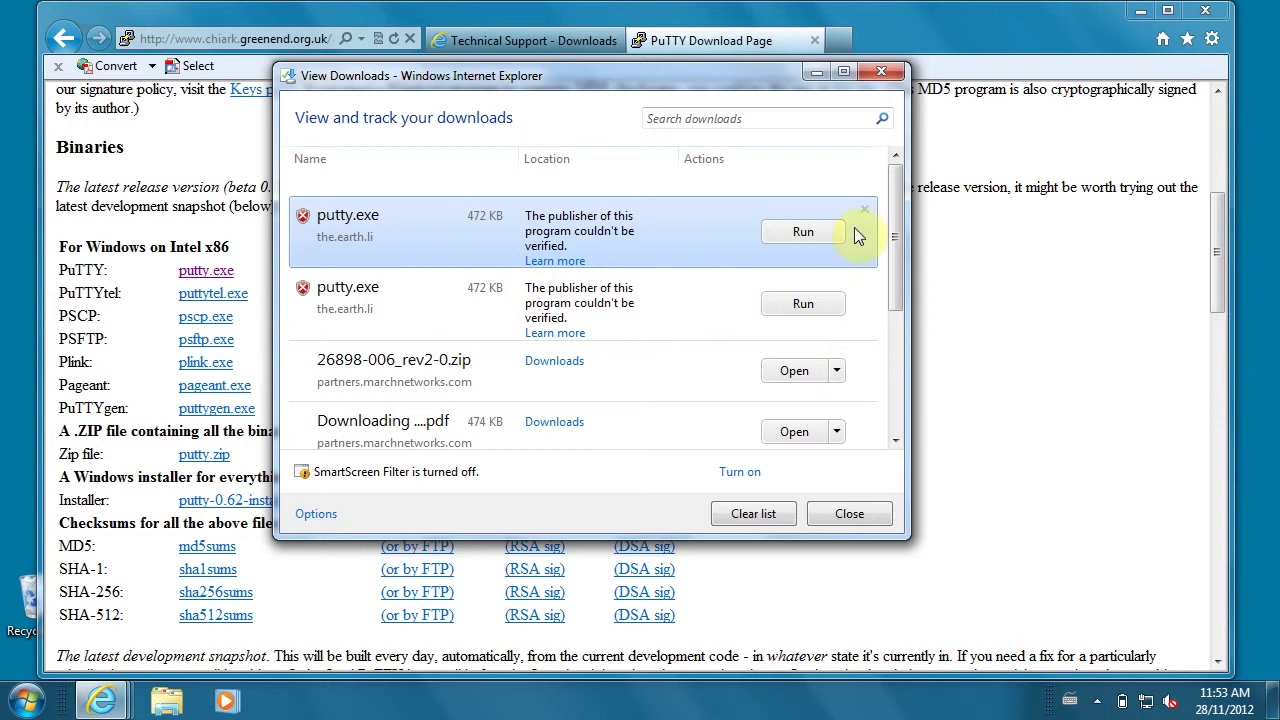
{"action": "left_click", "coordinate": [885, 510]}
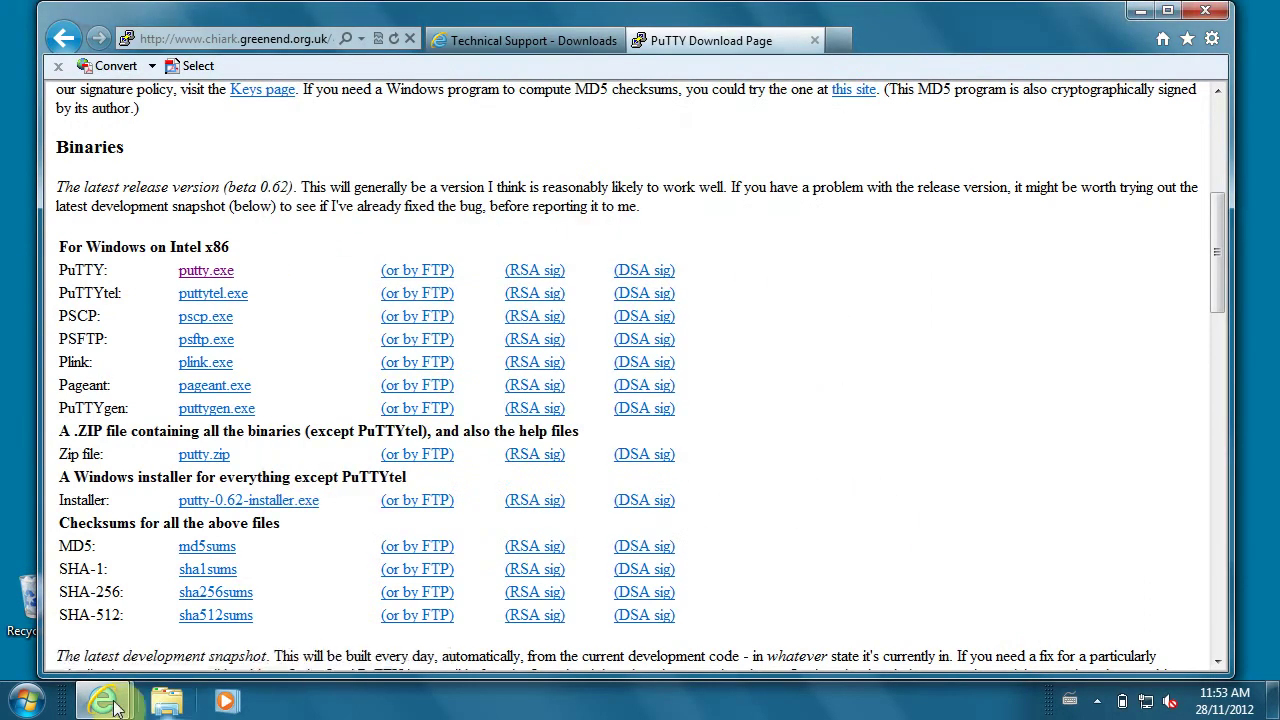
Move the putty application from the Downloads folder to the desktop and close the folder window
{"action": "left_click", "coordinate": [27, 700]}
{"action": "left_click", "coordinate": [302, 301]}
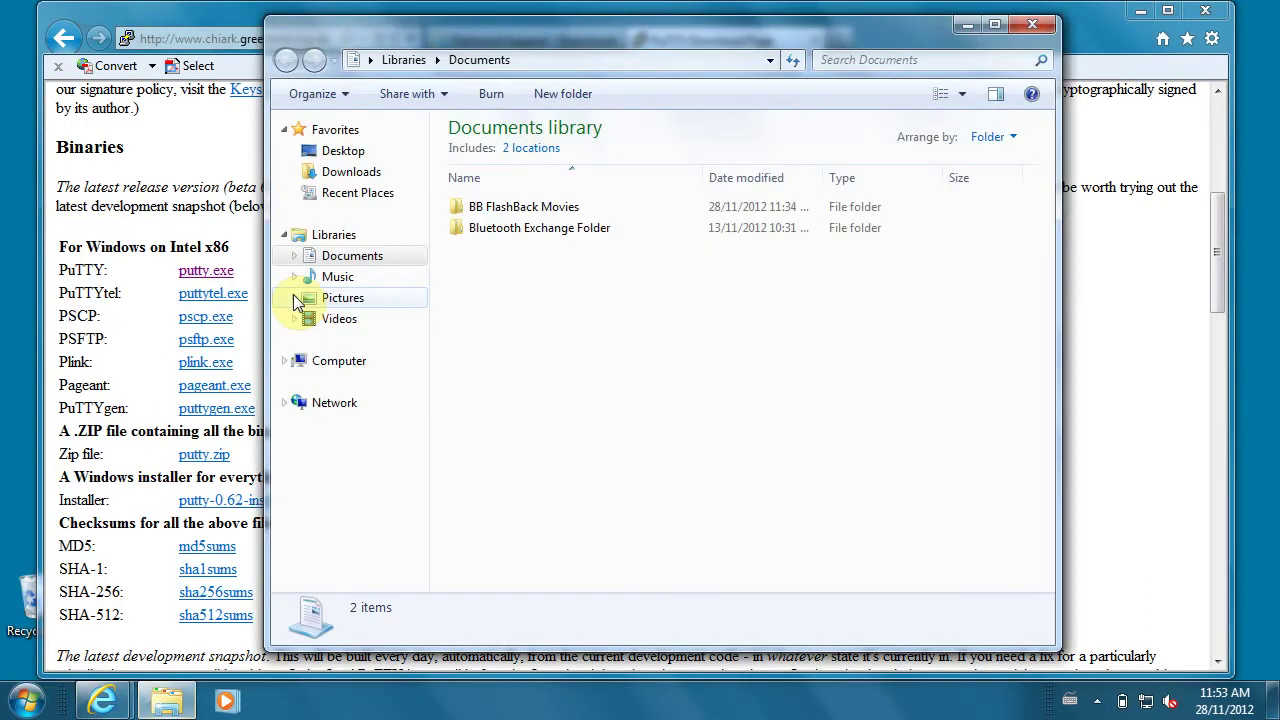
{"action": "left_click", "coordinate": [350, 172]}
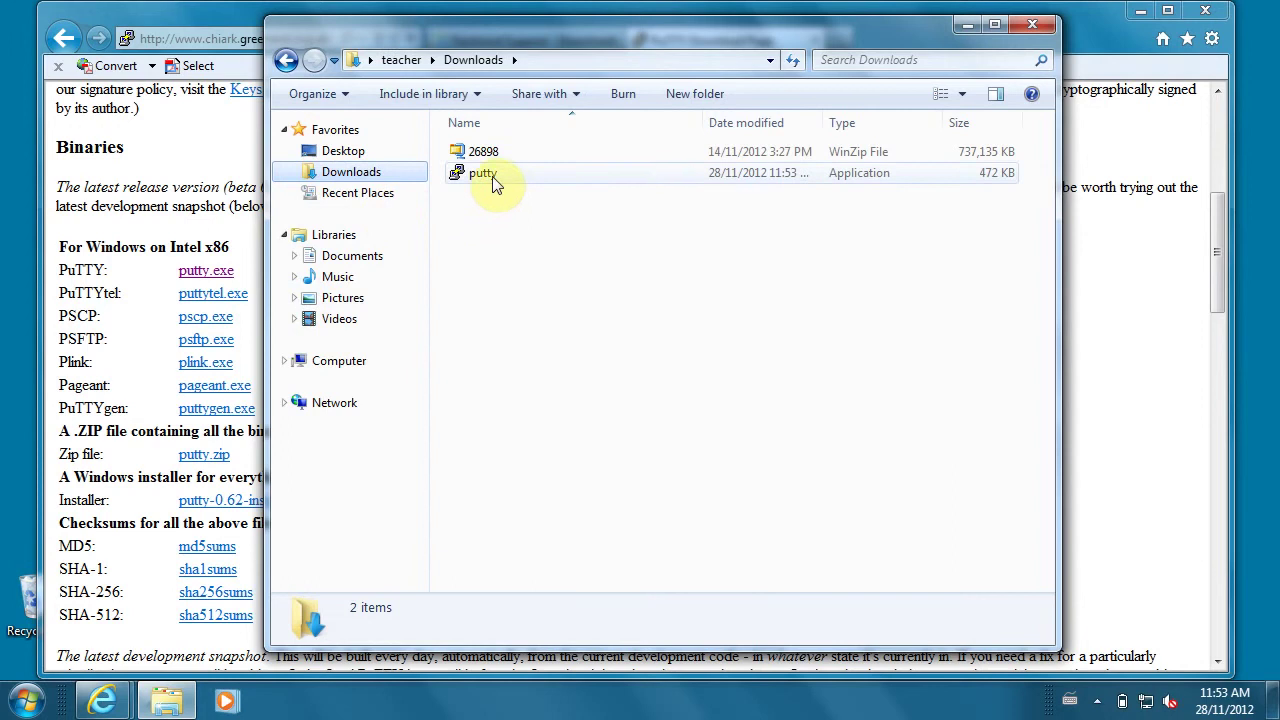
{"action": "left_click_drag", "start_coordinate": [495, 171], "coordinate": [25, 230]}
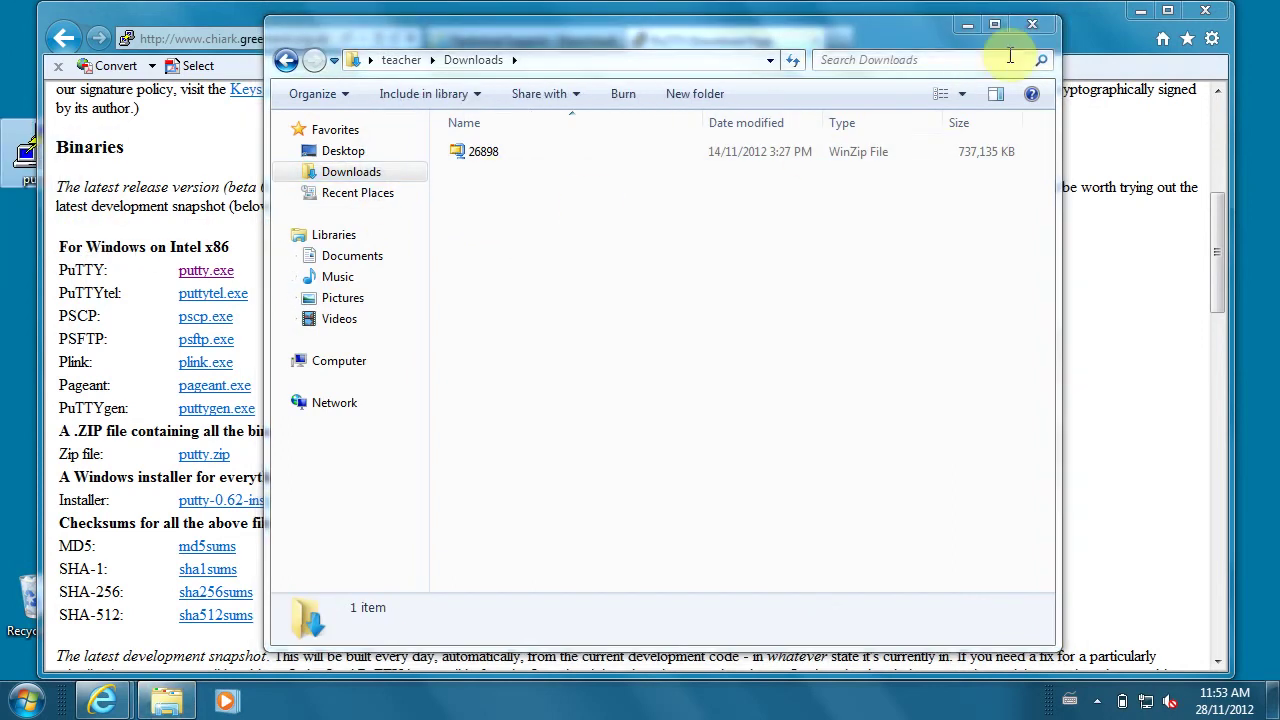
{"action": "left_click", "coordinate": [1033, 23]}
Close the browser with all its tabs and place the putty icon above the 5.7 StandardCD shortcut on the desktop
{"action": "left_click", "coordinate": [1205, 11]}
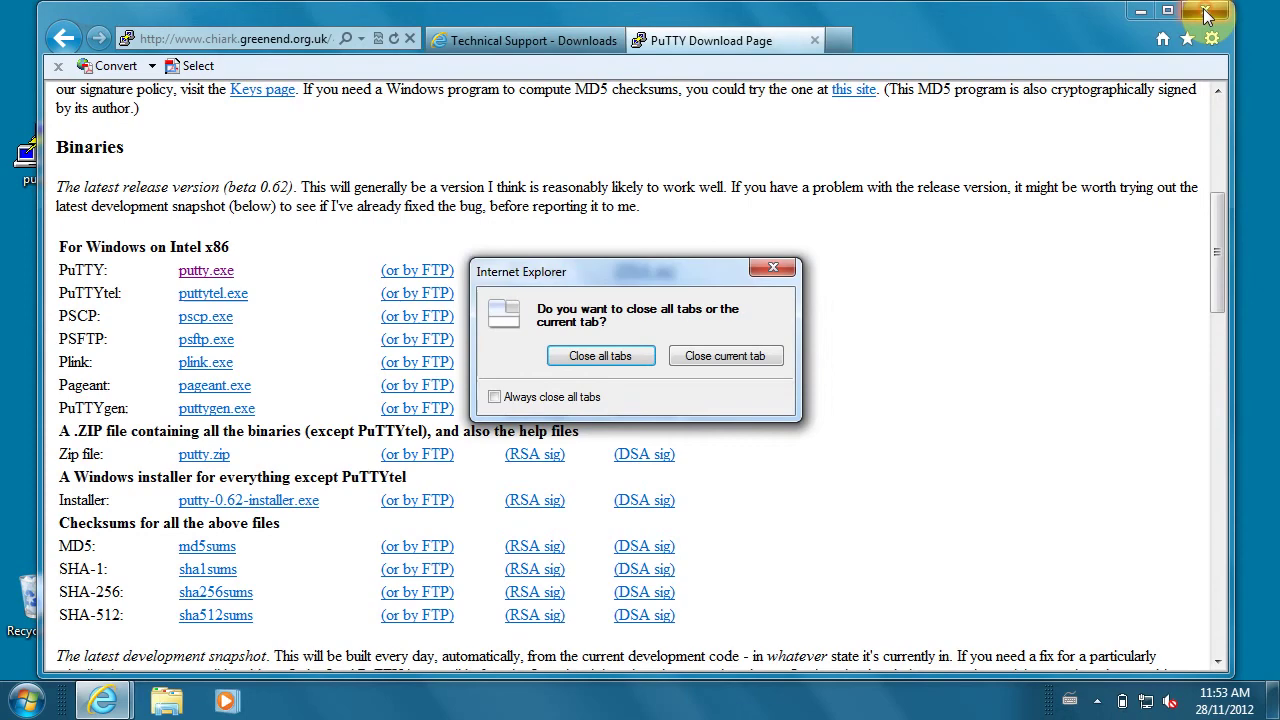
{"action": "left_click", "coordinate": [592, 354]}
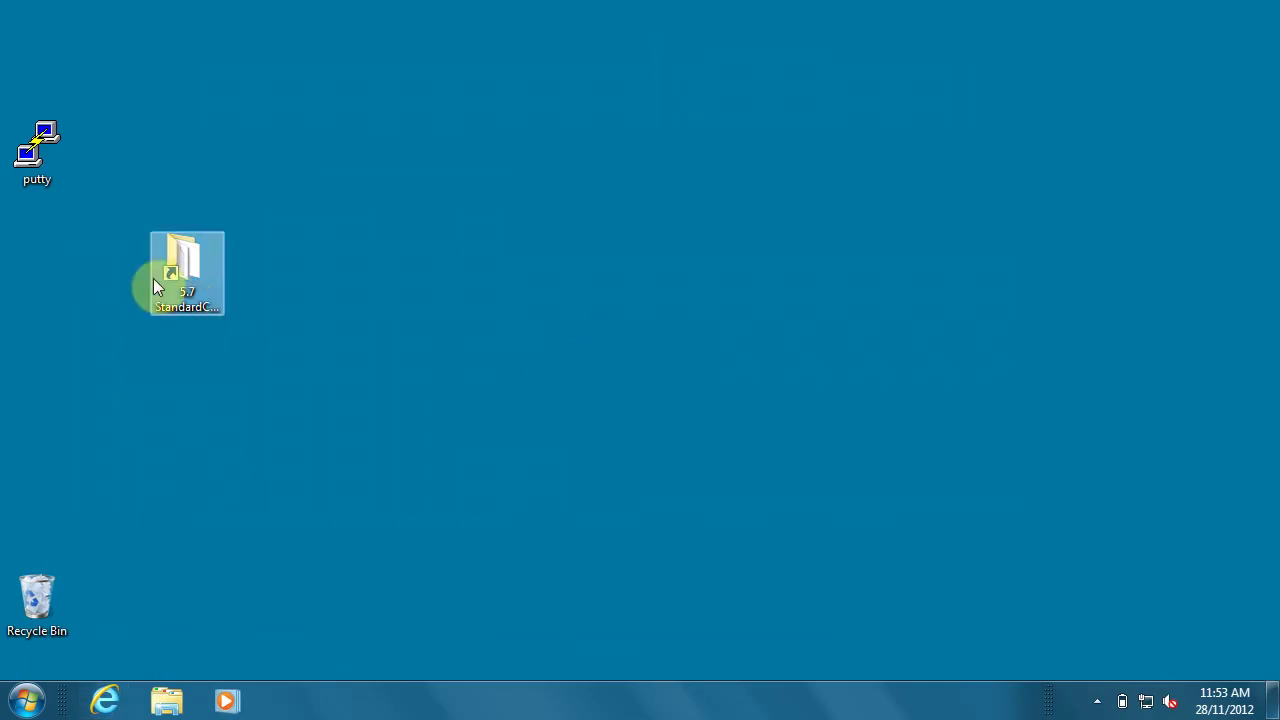
{"action": "left_click_drag", "start_coordinate": [35, 150], "coordinate": [181, 122]}
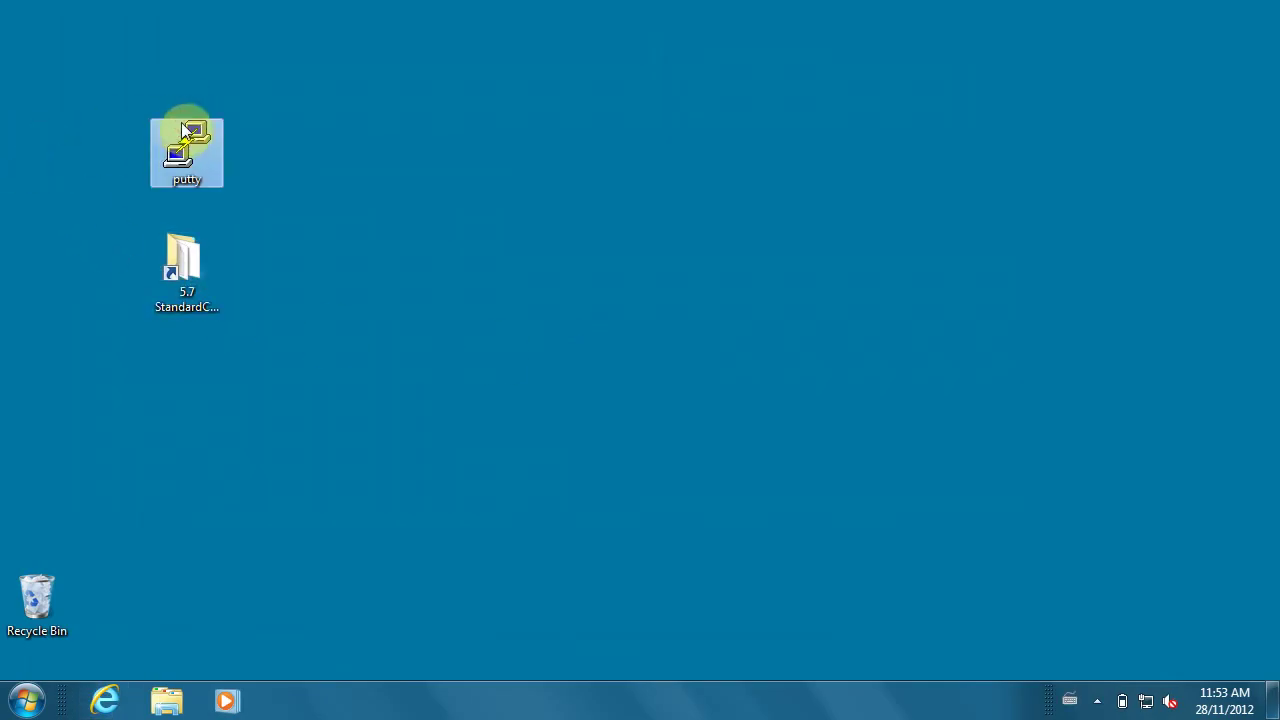
{"action": "left_click", "coordinate": [209, 280]}
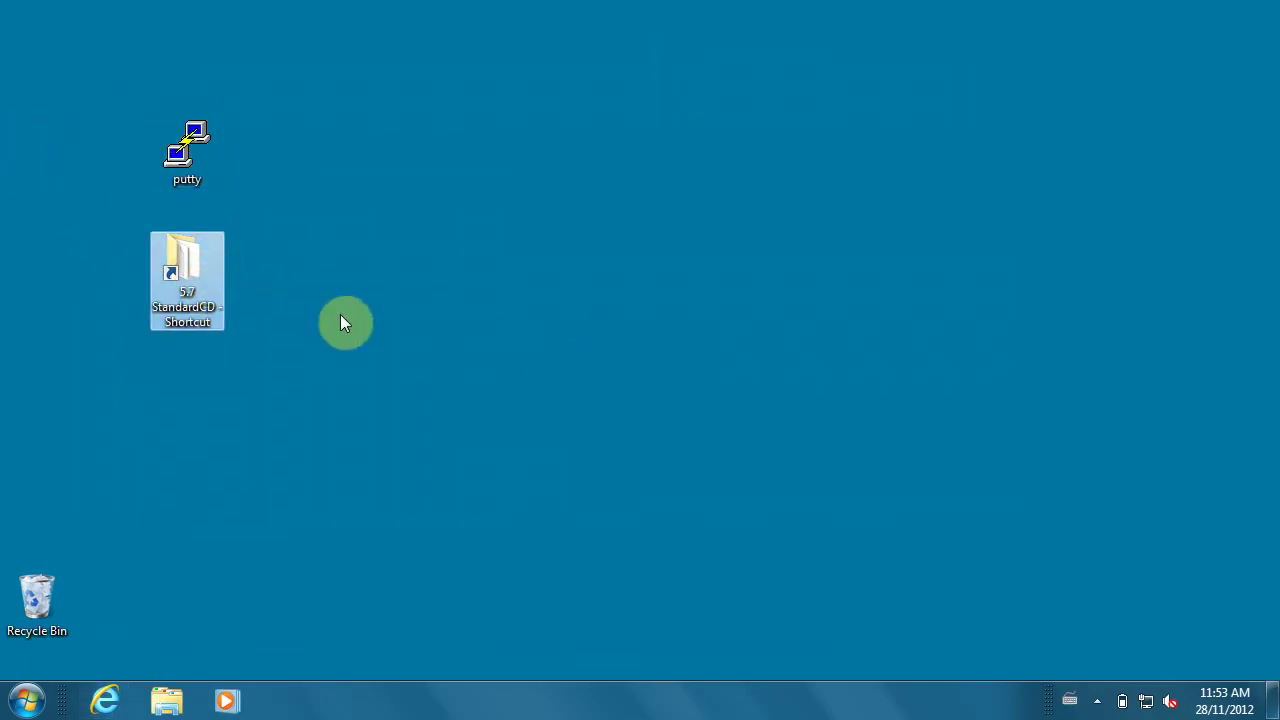
Open the 5.7 StandardCD folder from its desktop shortcut and run the Setup application
{"action": "left_click", "coordinate": [190, 270]}
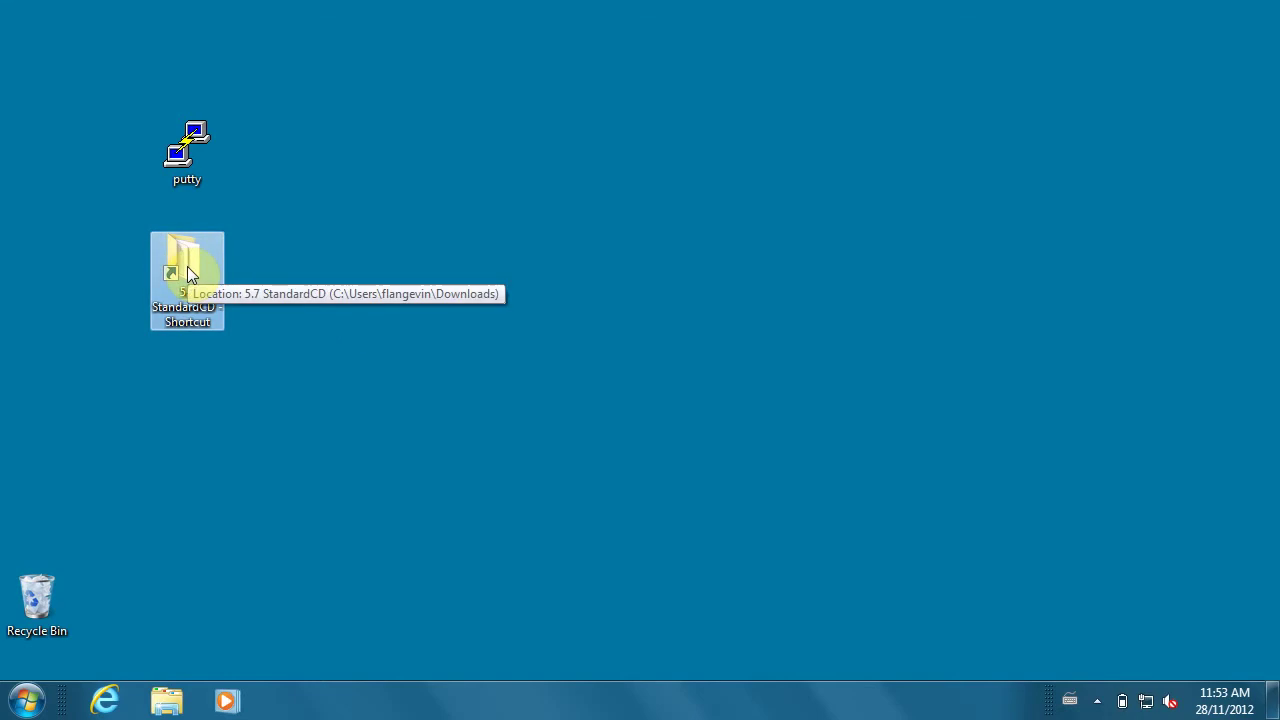
{"action": "double_click", "coordinate": [187, 266]}
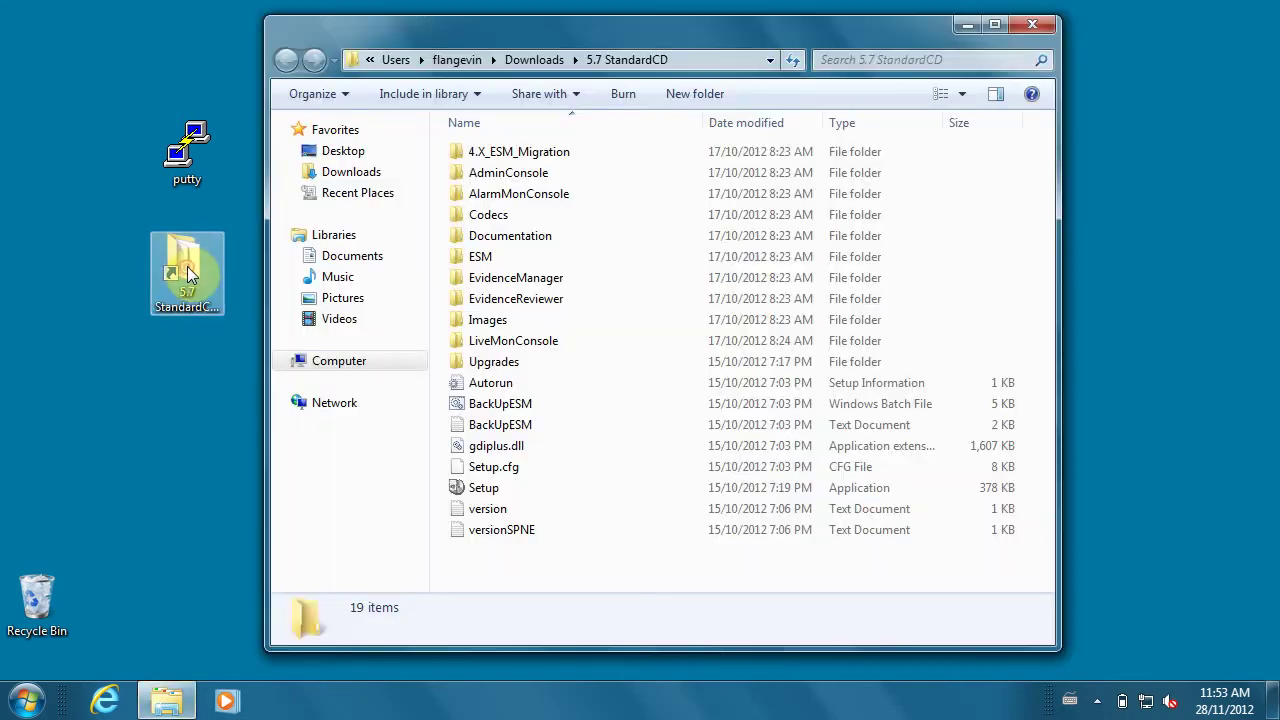
{"action": "left_click", "coordinate": [489, 490]}
{"action": "double_click", "coordinate": [489, 490]}
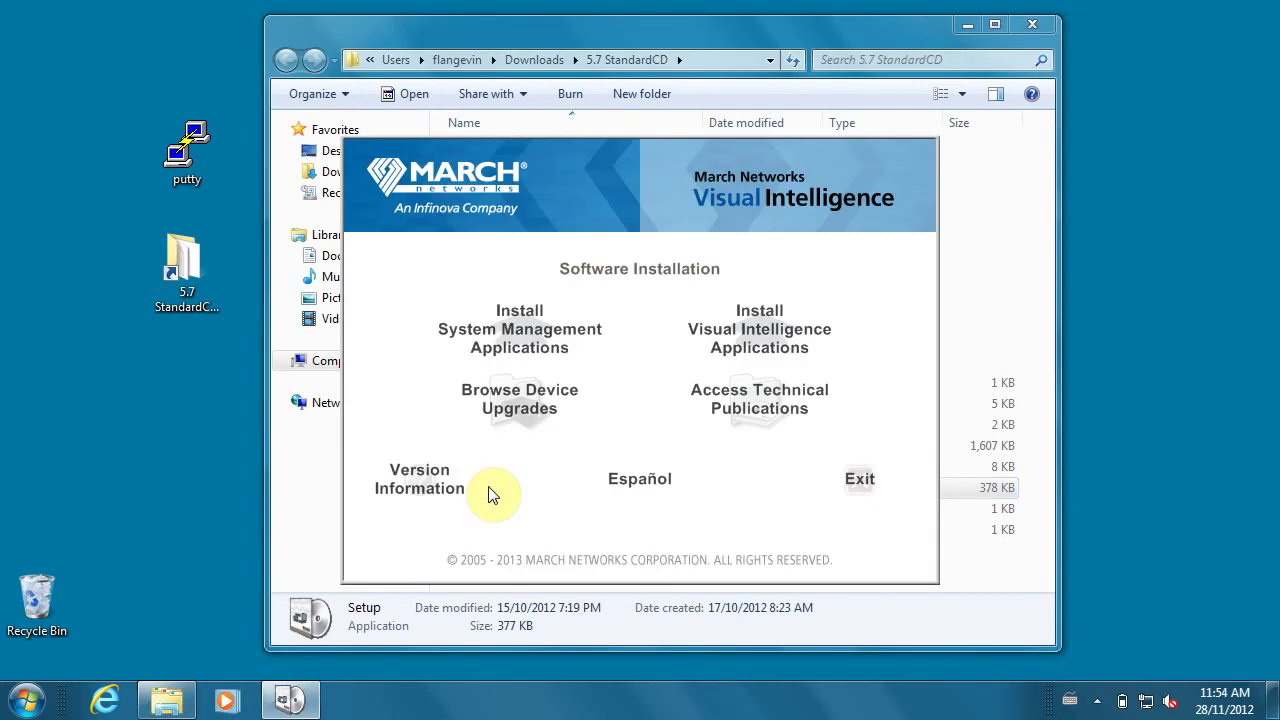
Start the Administrator Console installation from the System Management Applications, continue past the welcome page, and accept the license agreement
{"action": "left_click", "coordinate": [528, 334]}
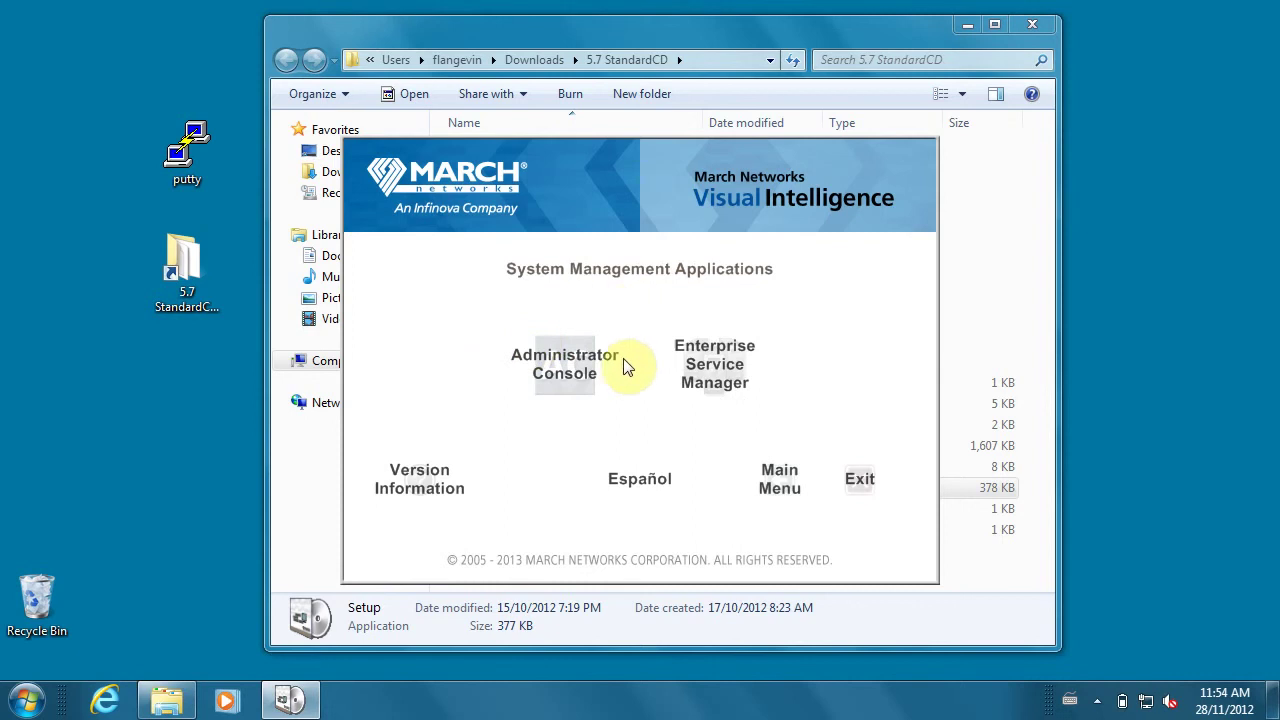
{"action": "left_click", "coordinate": [570, 364]}
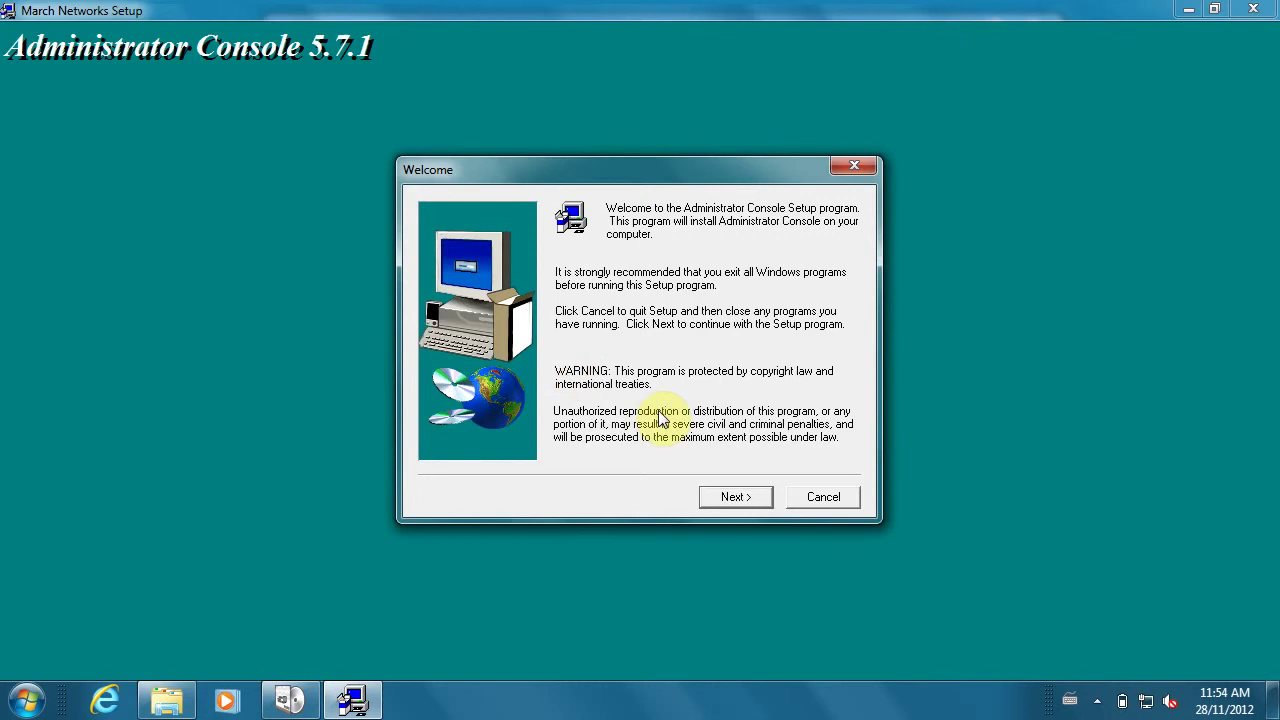
{"action": "left_click", "coordinate": [751, 498]}
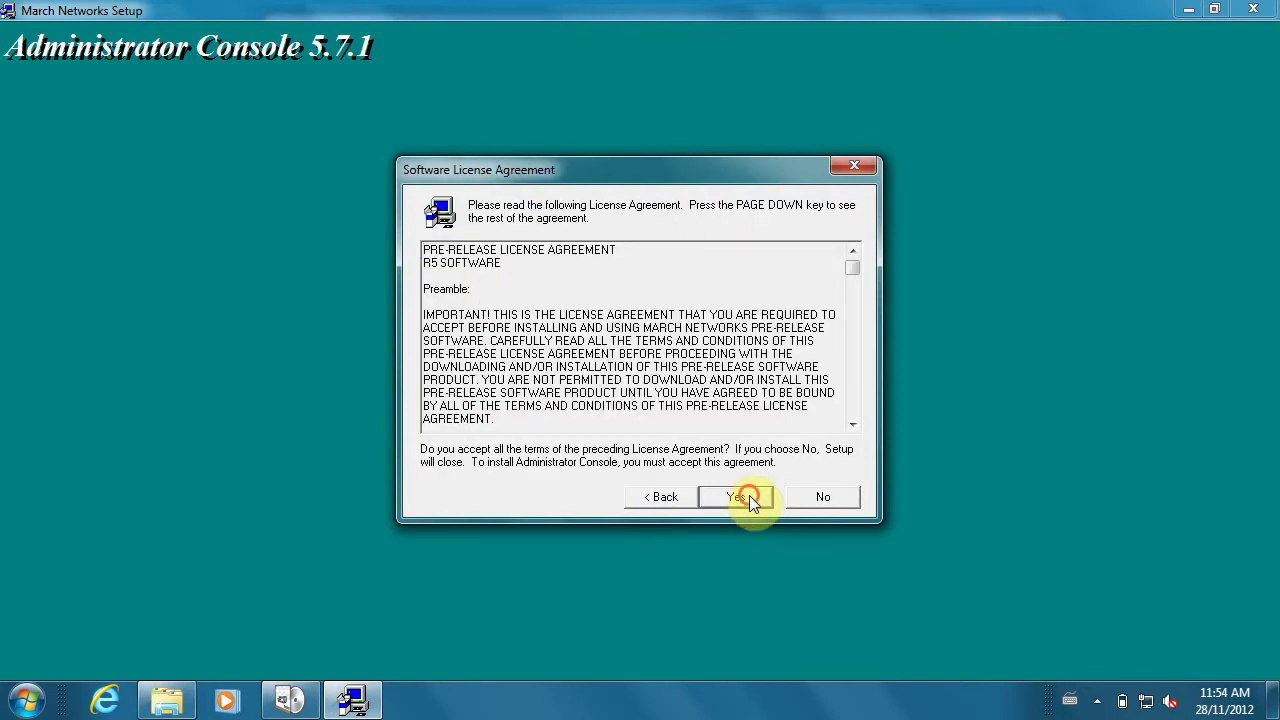
{"action": "left_click", "coordinate": [749, 495]}
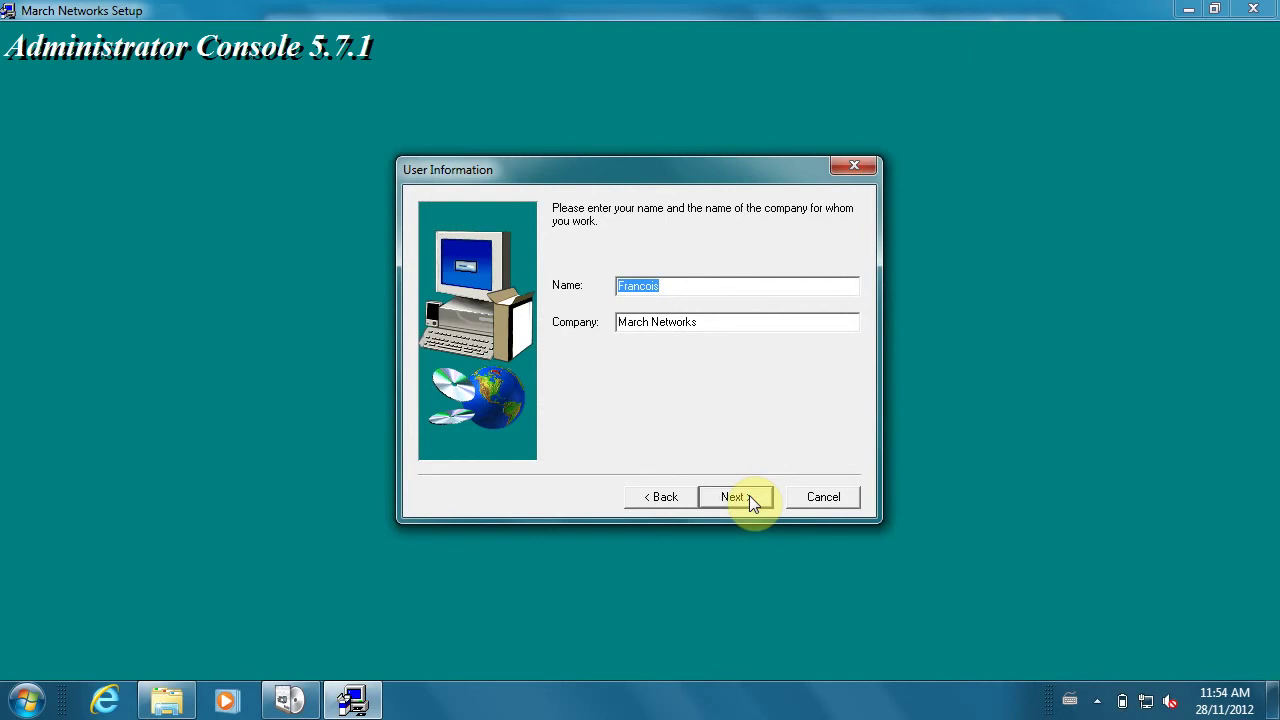
Complete the Administrator Console installation with the default user information and destination folder, answering No to using the Enterprise Service Manager, and launch the console
{"action": "left_click", "coordinate": [749, 495]}
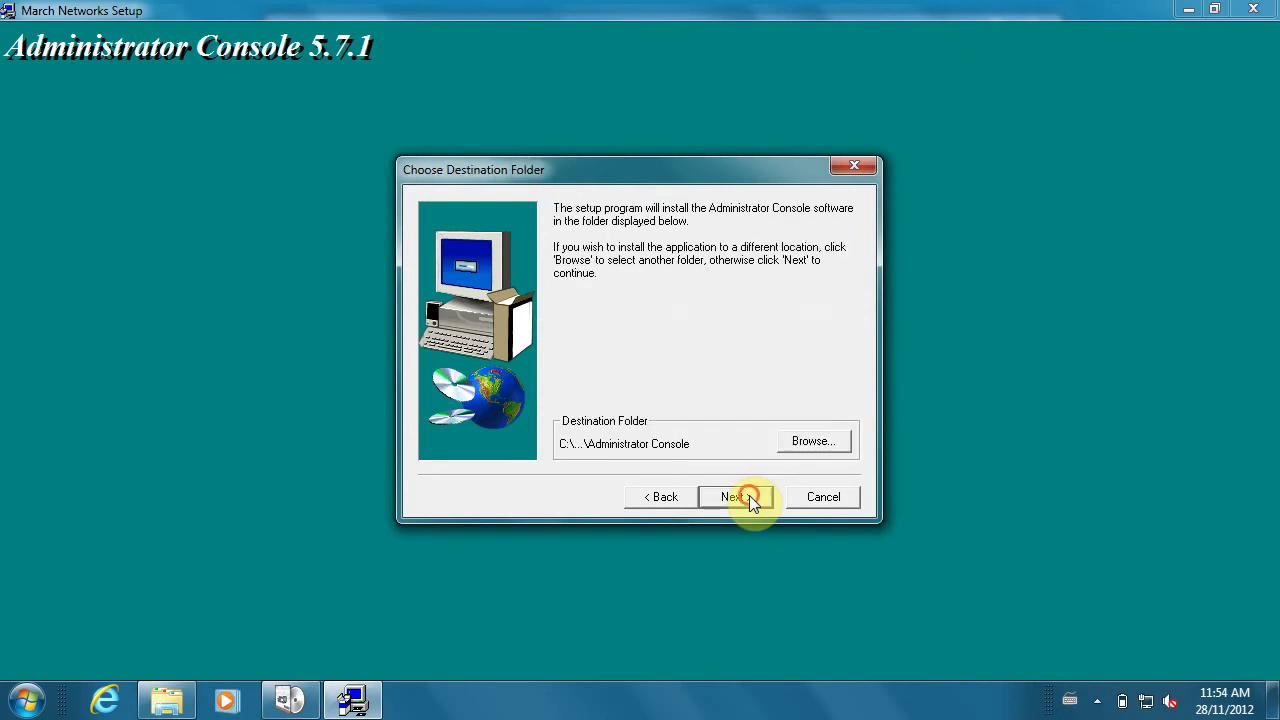
{"action": "left_click", "coordinate": [749, 495]}
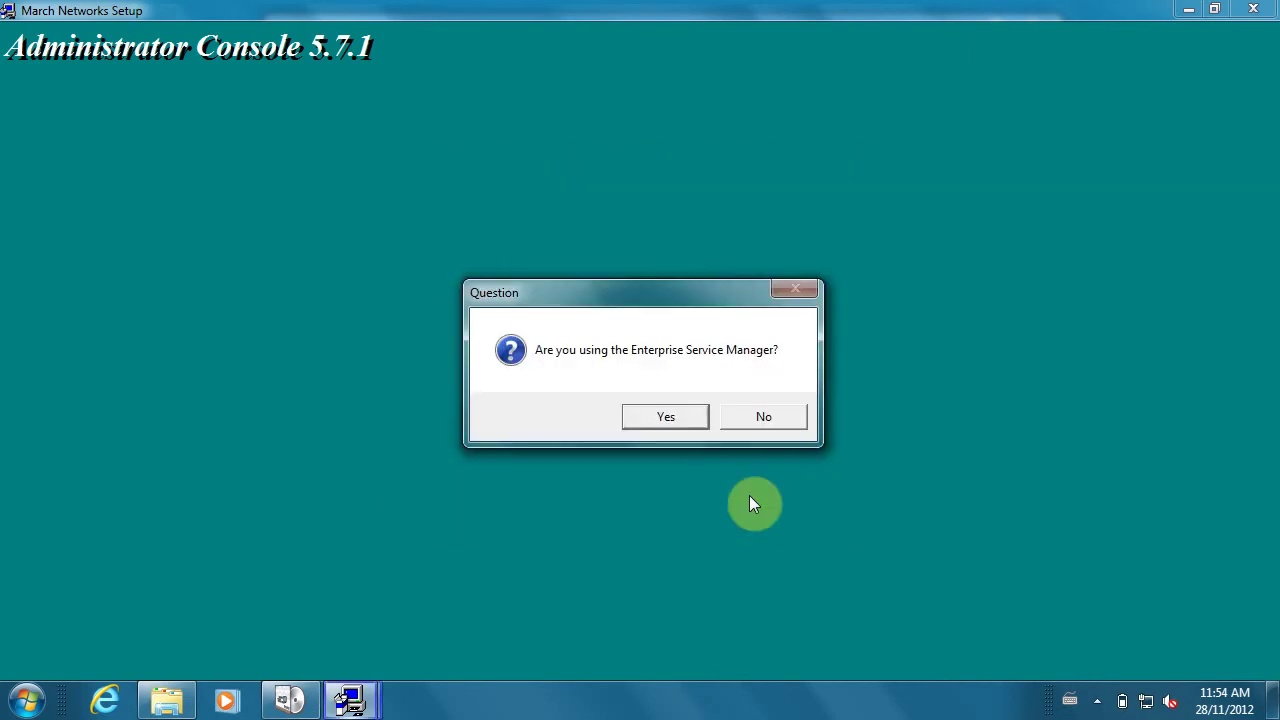
{"action": "left_click", "coordinate": [786, 421]}
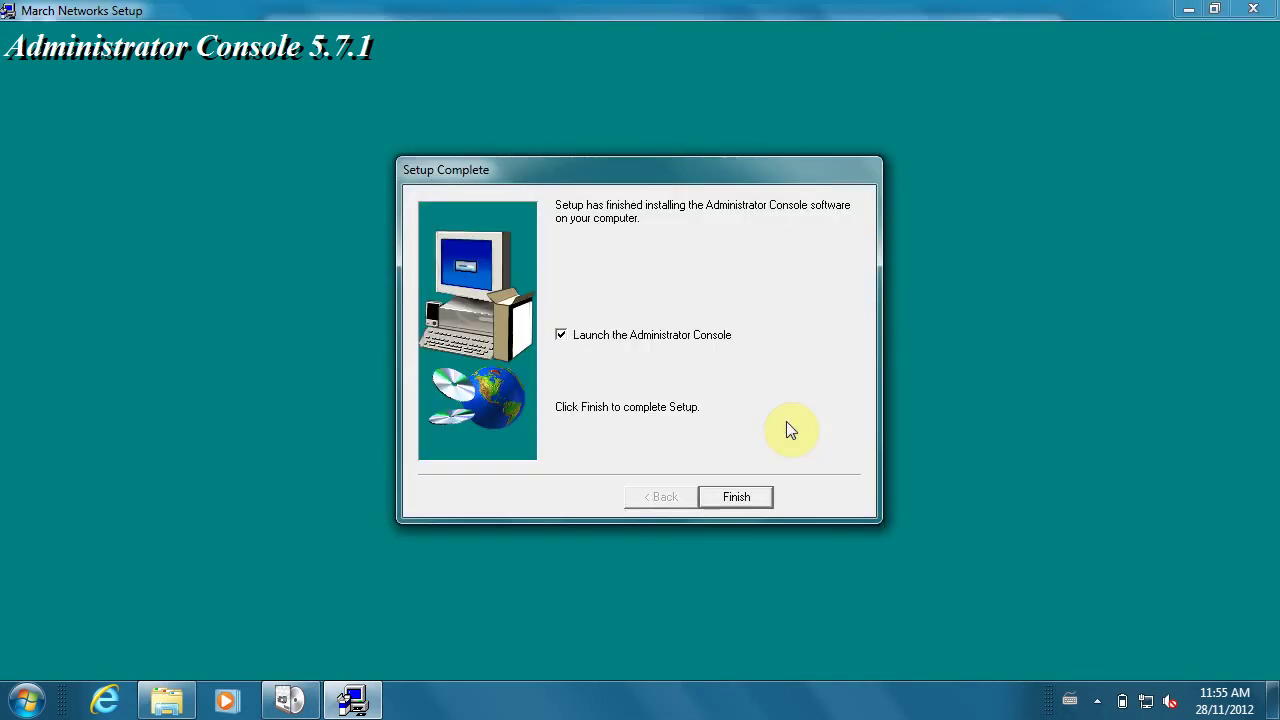
{"action": "left_click", "coordinate": [735, 497]}
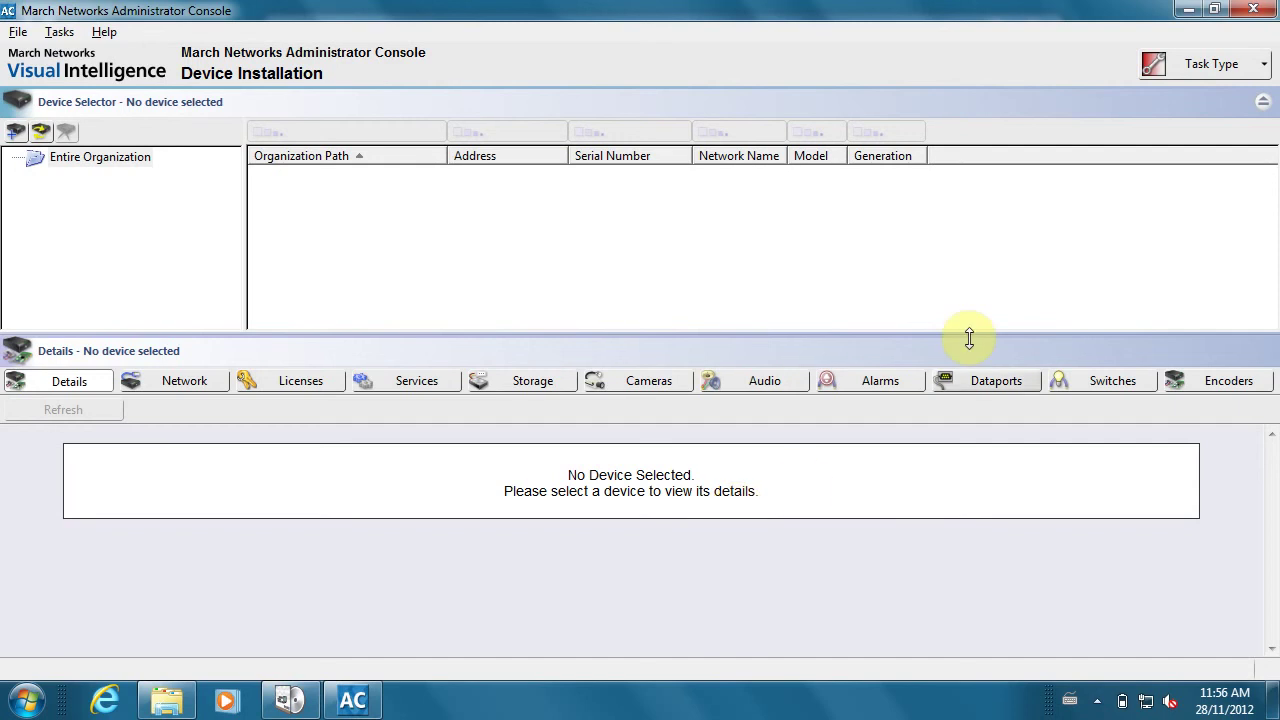
Minimize the Administrator Console and open the version information from the StandardCD setup's Visual Intelligence Applications page
{"action": "left_click", "coordinate": [1186, 10]}
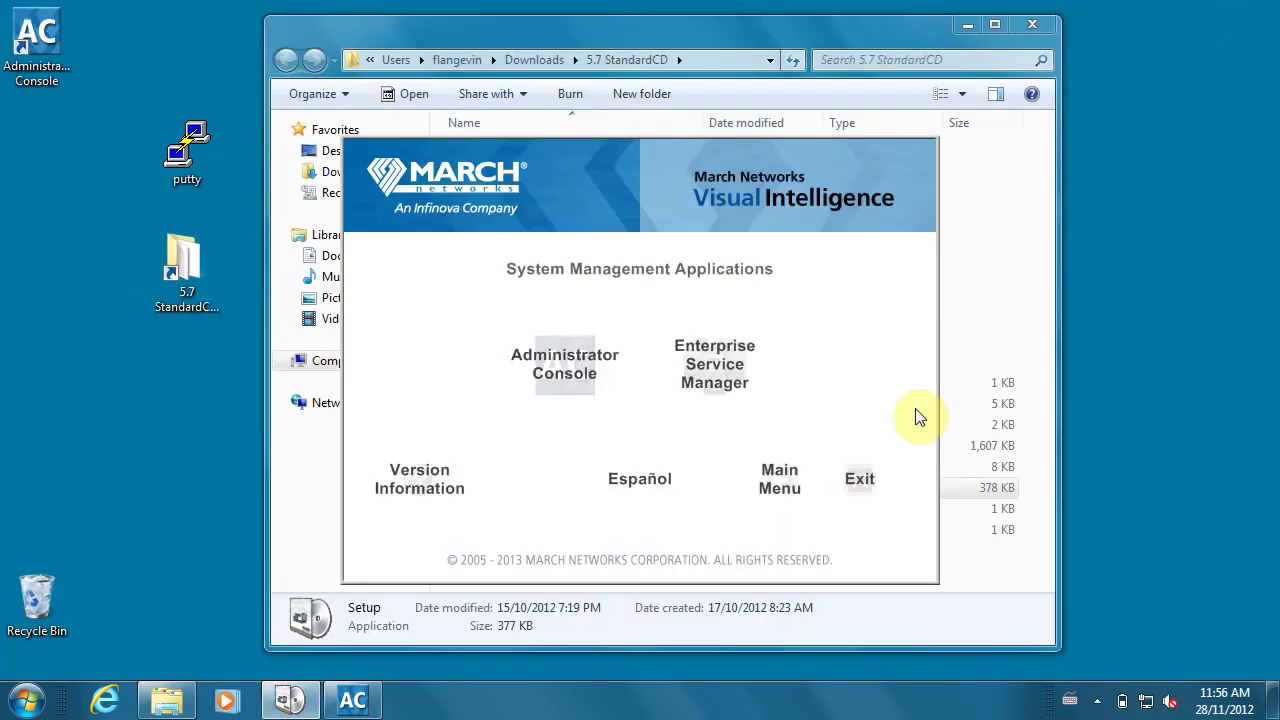
{"action": "left_click", "coordinate": [781, 484]}
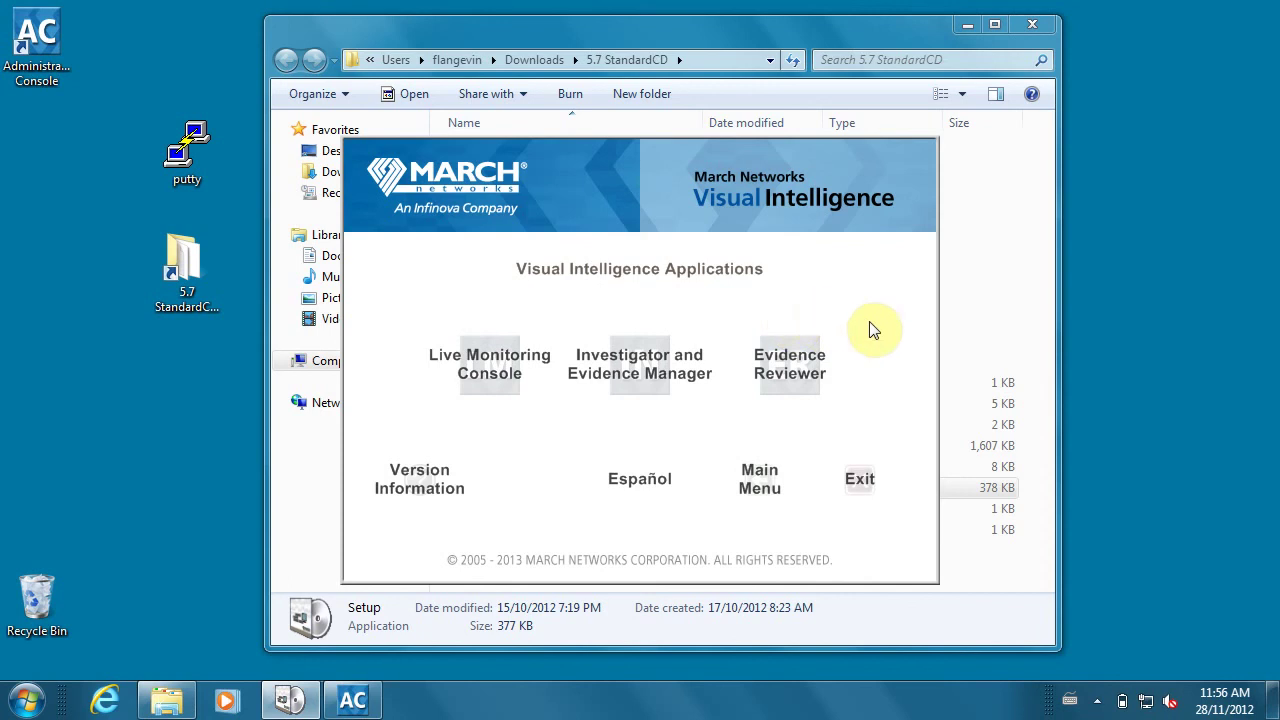
{"action": "left_click", "coordinate": [419, 481]}
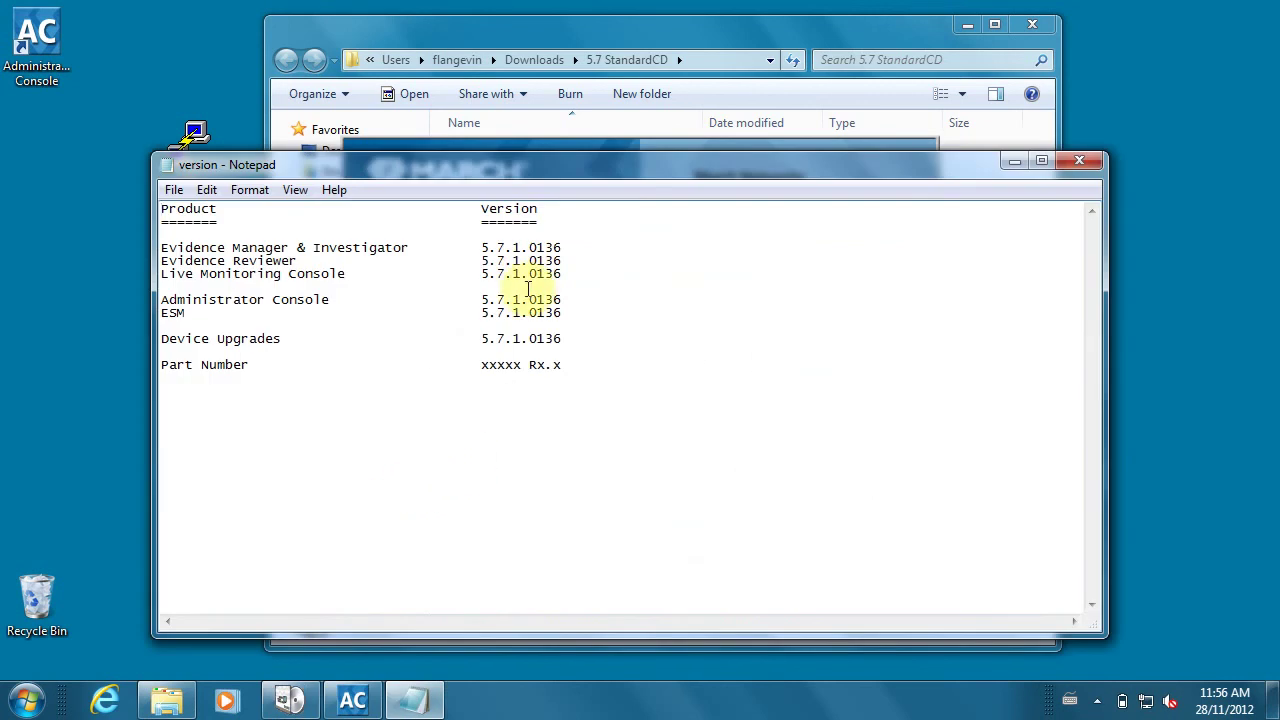